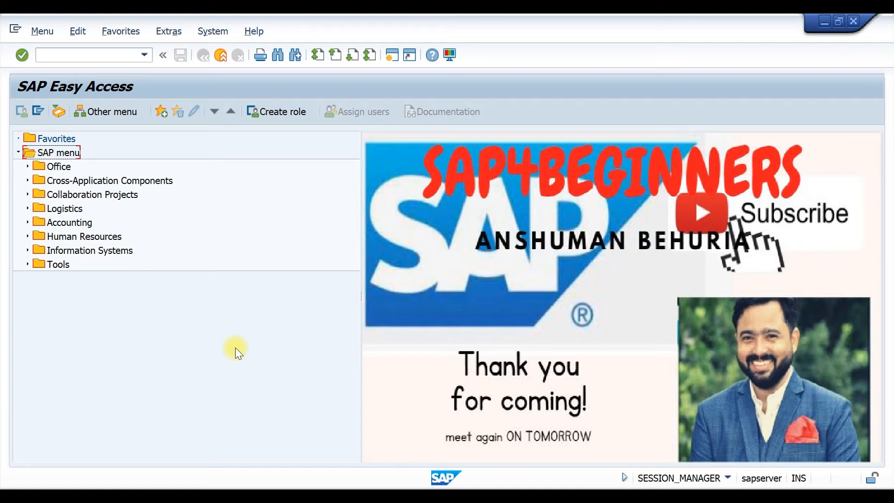
Step: Start transaction spro and display the SAP Reference IMG
click(92, 55)
text(spro)
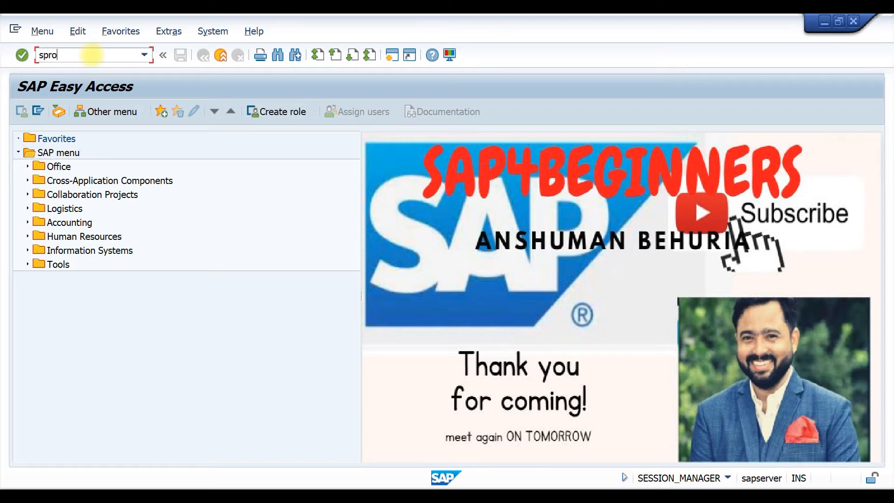
key(Return)
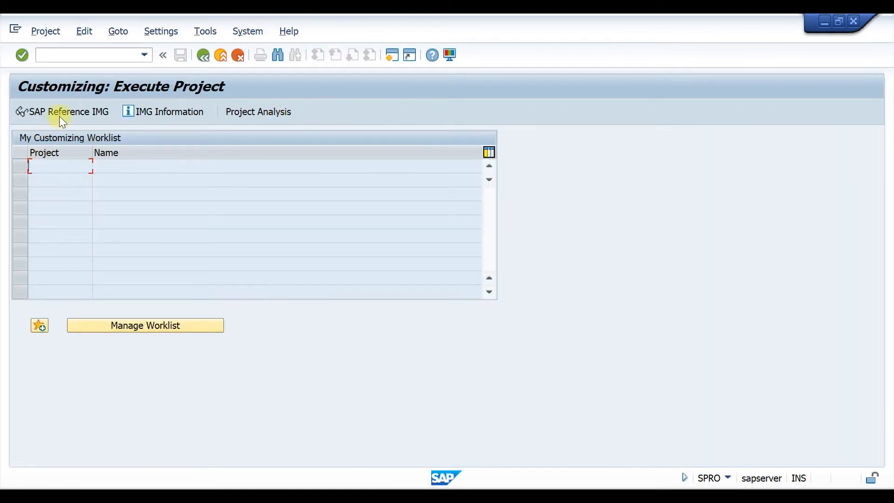
click(61, 113)
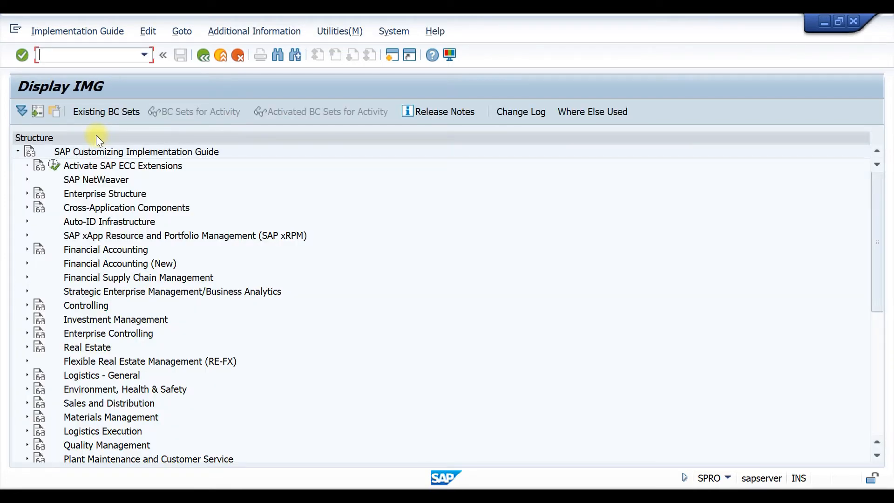
Step: Open Define Number Assignment for Reservations under Materials Management, Inventory Management and Physical Inventory, Number Assignment
click(26, 416)
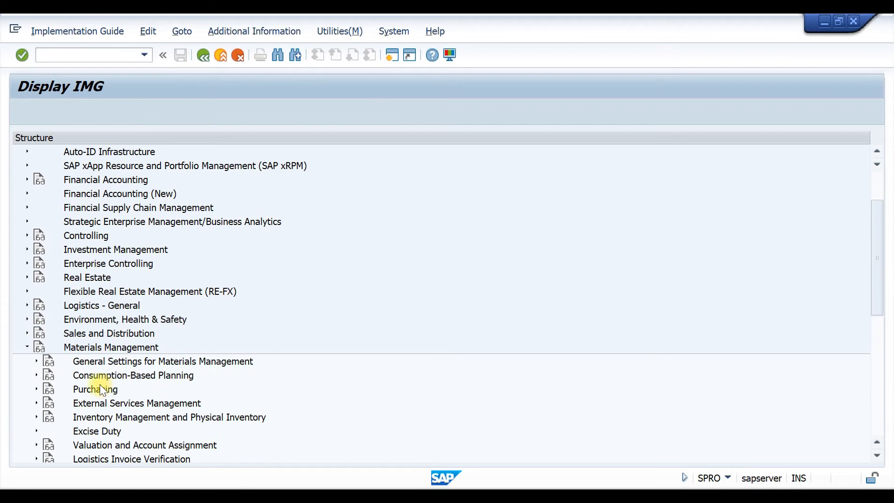
click(36, 416)
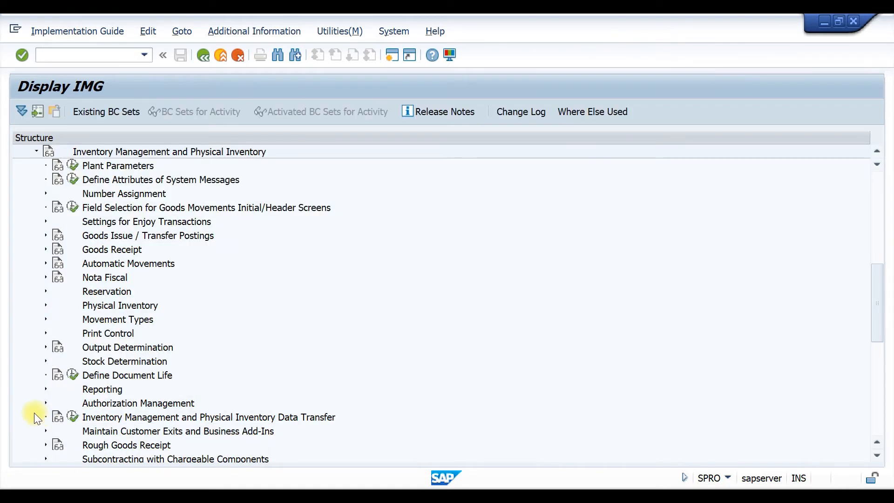
click(46, 193)
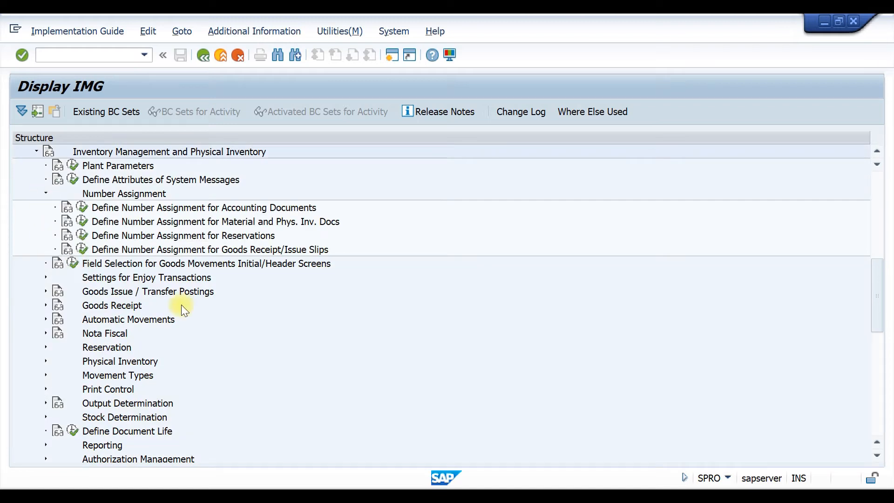
click(83, 236)
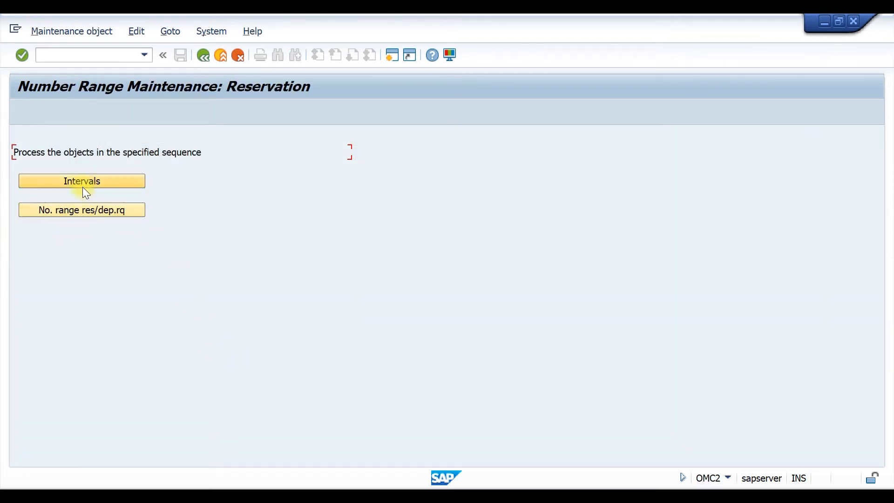
Step: Examine the number range intervals for material reservations in maintenance mode and return to the implementation guide
click(85, 180)
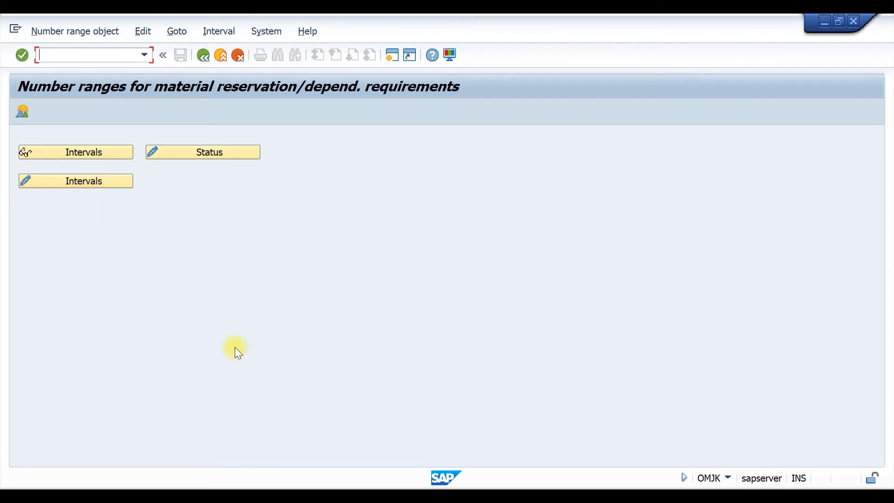
click(70, 179)
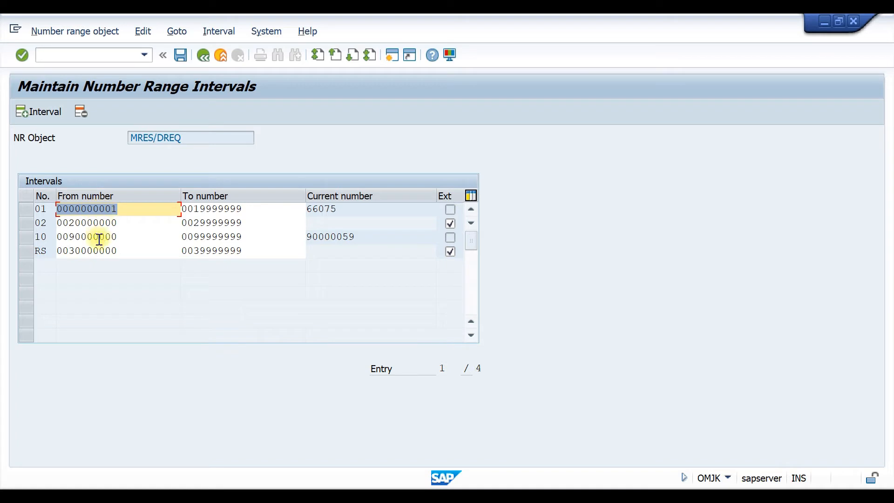
click(204, 55)
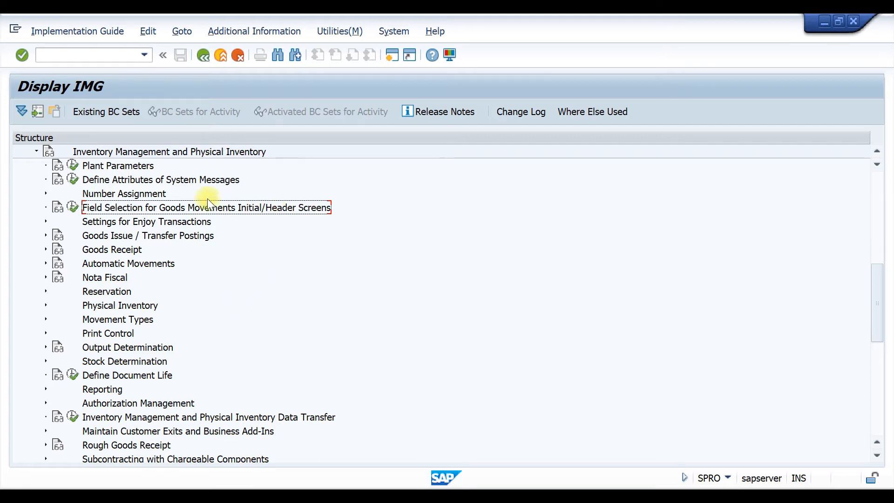
Step: Open the plant settings of Define Default Values under the Reservation customizing
click(46, 290)
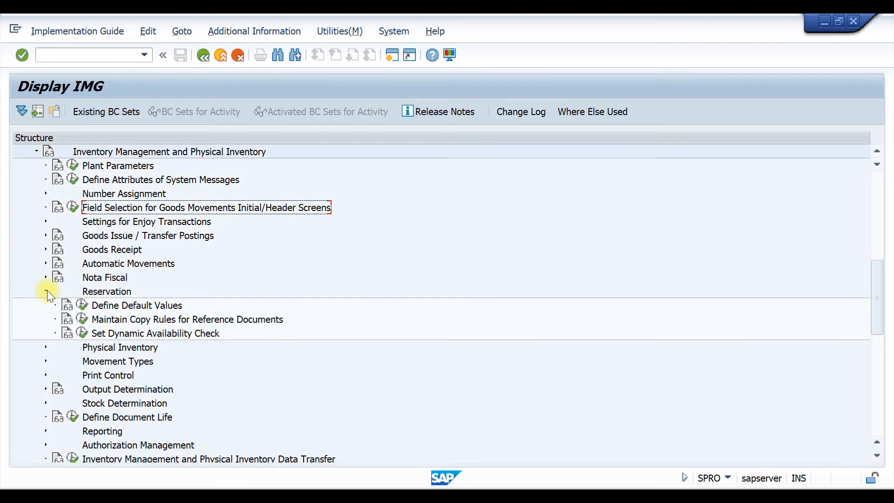
click(83, 305)
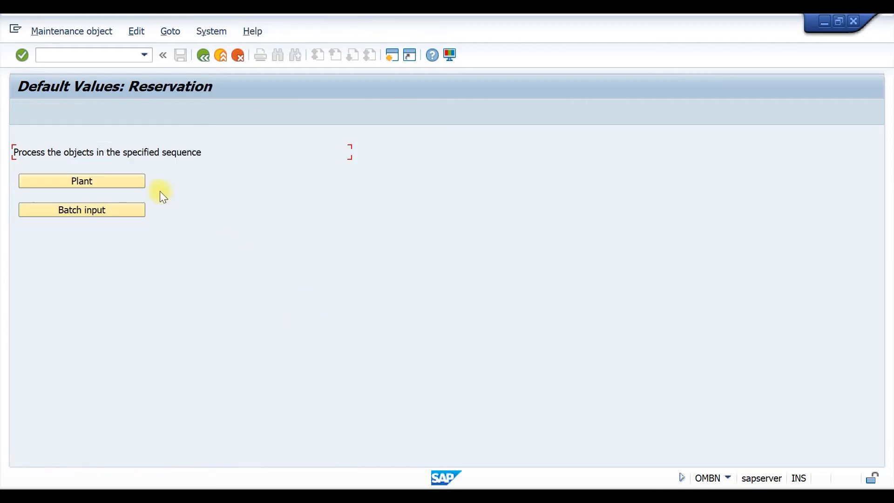
click(110, 181)
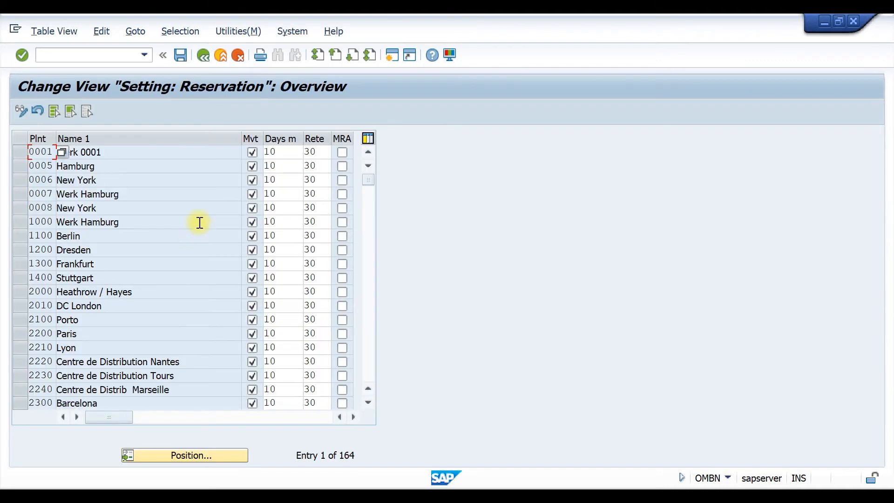
Step: Position the reservation default settings list at plant T110
click(185, 456)
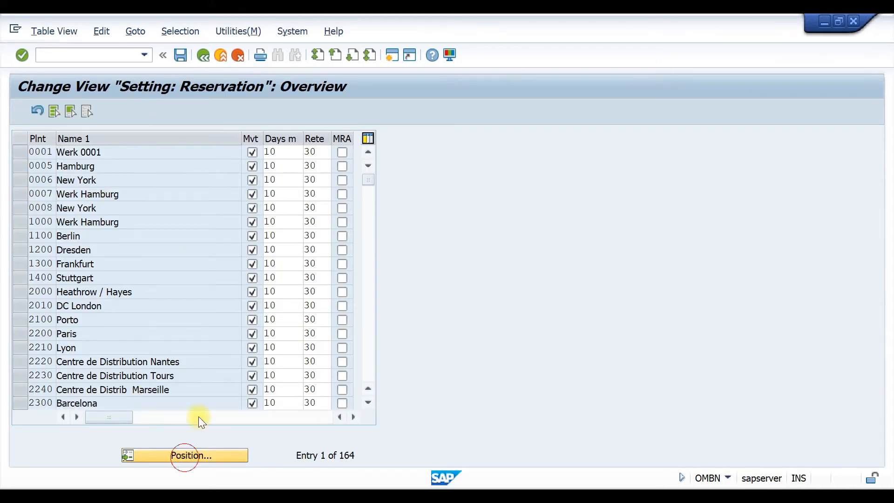
key(space)
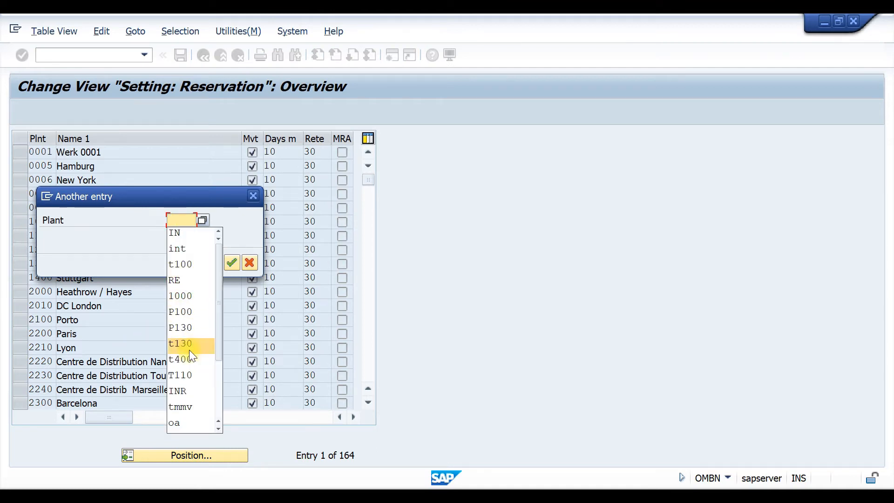
click(195, 374)
key(Return)
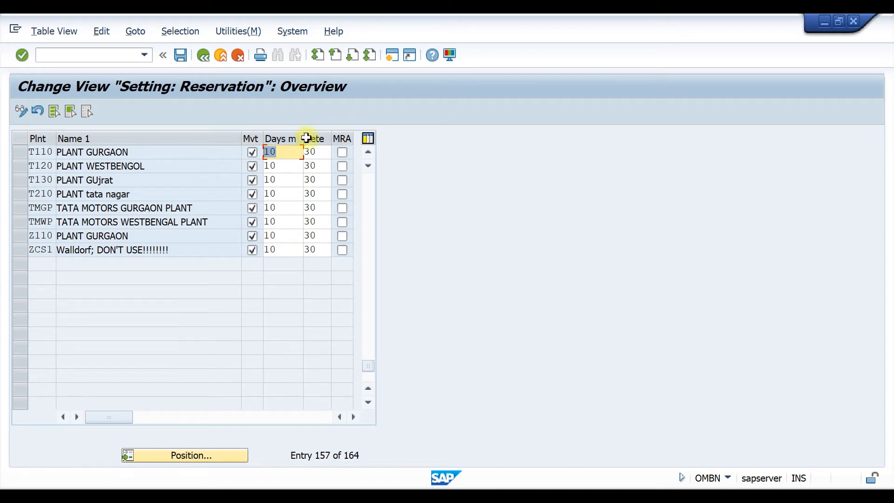
Step: Examine the retention setting of plant T110 and go back to the implementation guide
click(316, 151)
double_click(316, 150)
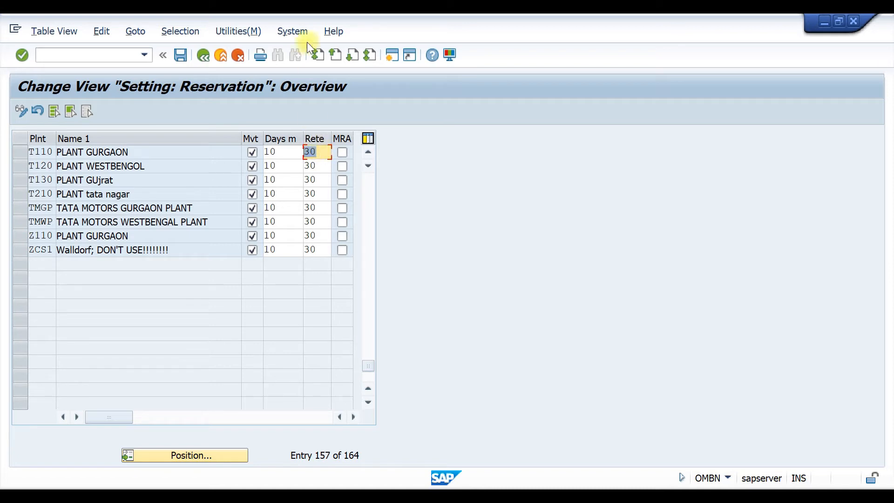
click(201, 56)
click(201, 56)
click(201, 56)
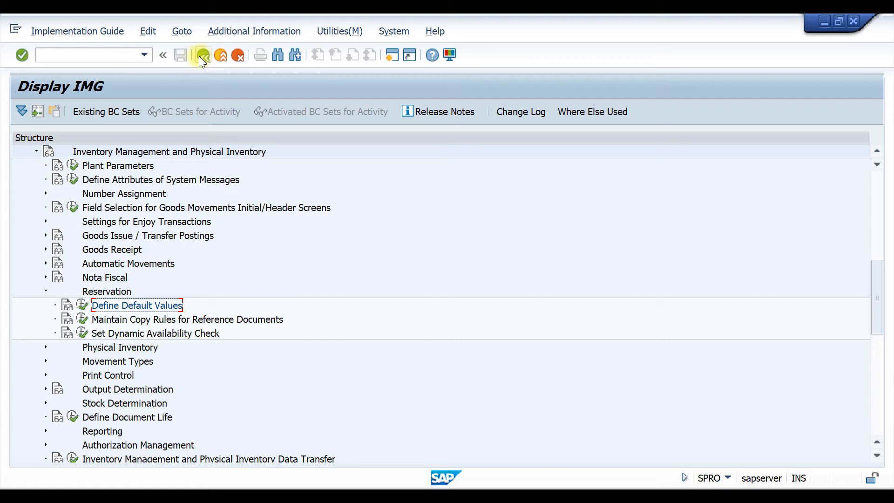
Step: Open the movement type settings of Set Dynamic Availability Check and examine the entries for movement type 201
click(82, 334)
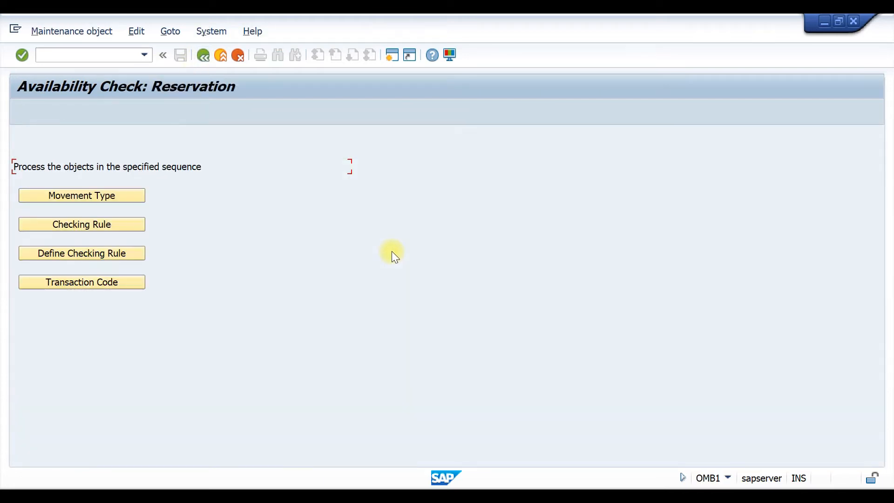
click(85, 195)
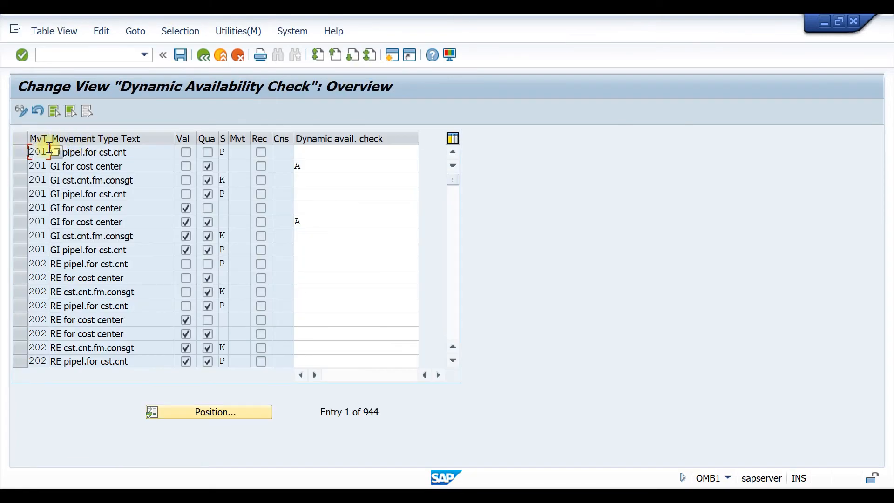
click(133, 153)
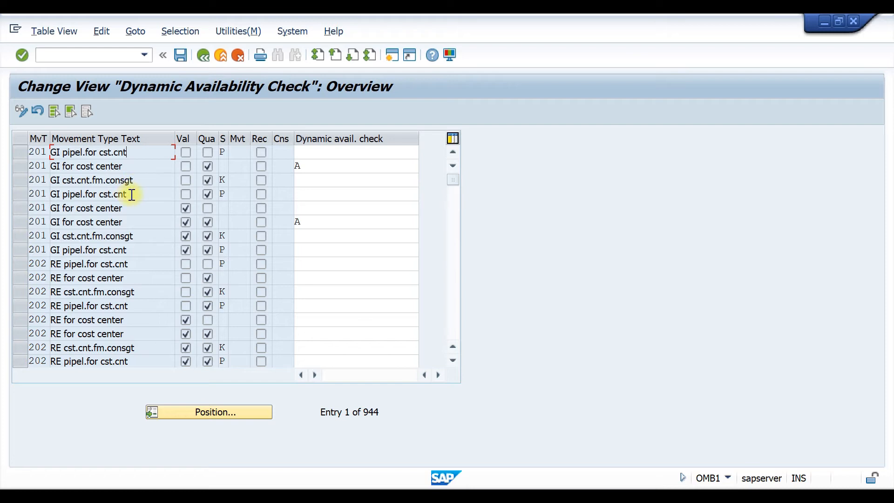
drag(135, 194, 87, 194)
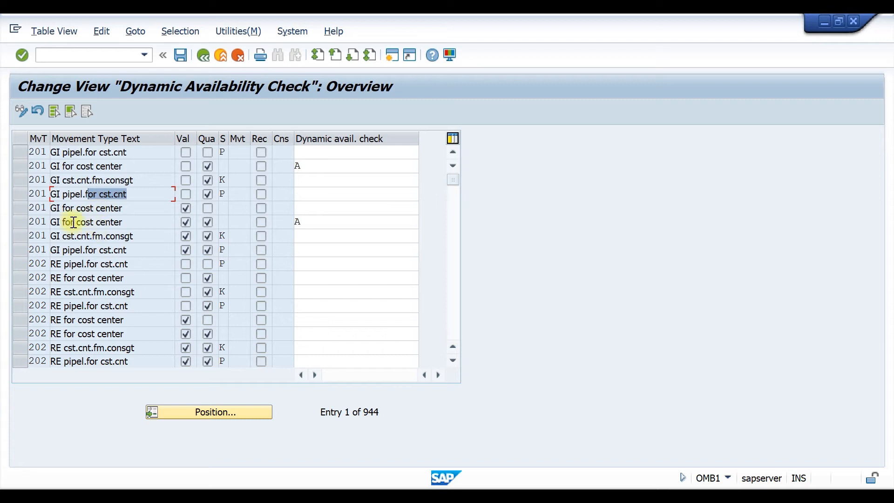
click(140, 223)
drag(141, 223, 53, 221)
click(136, 222)
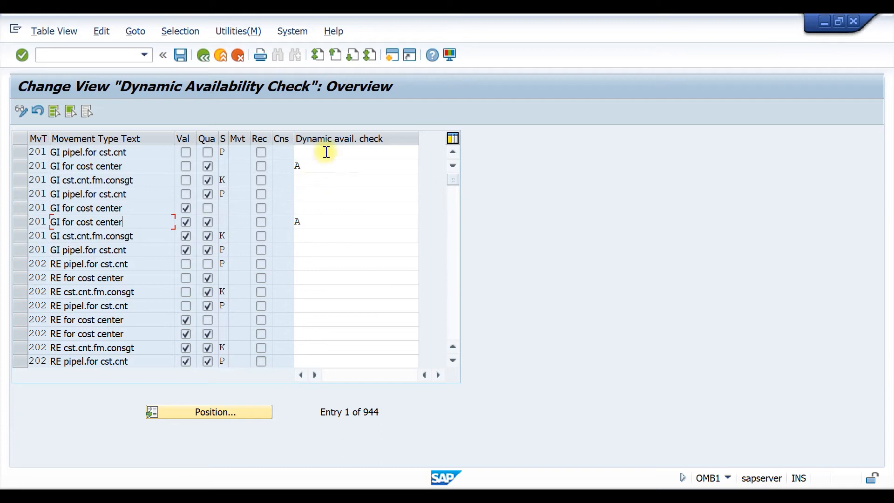
Step: Examine the possible dynamic availability check values for the 201 GI for cost center entry, choose none, and return to the availability check overview
click(306, 221)
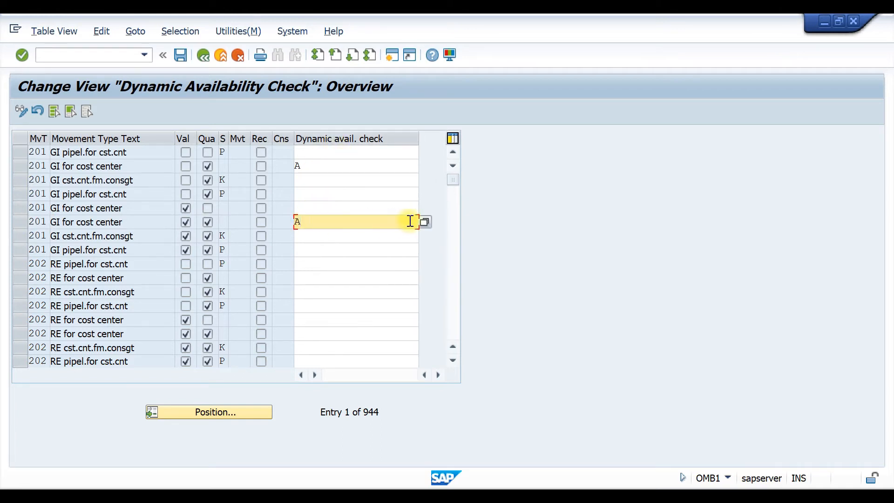
click(425, 222)
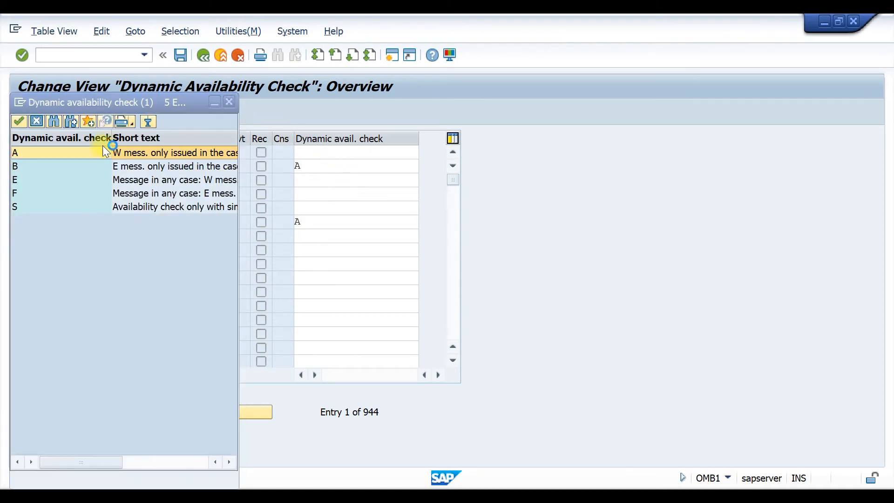
drag(238, 174, 397, 175)
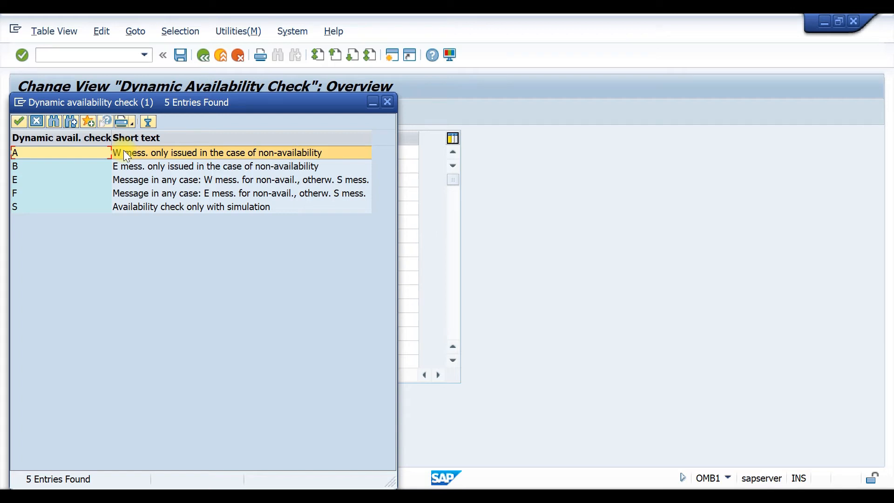
click(16, 168)
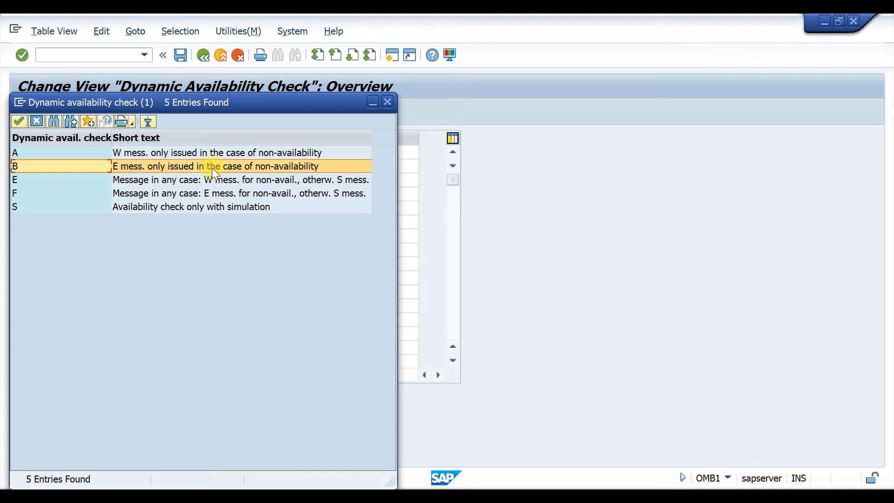
click(77, 181)
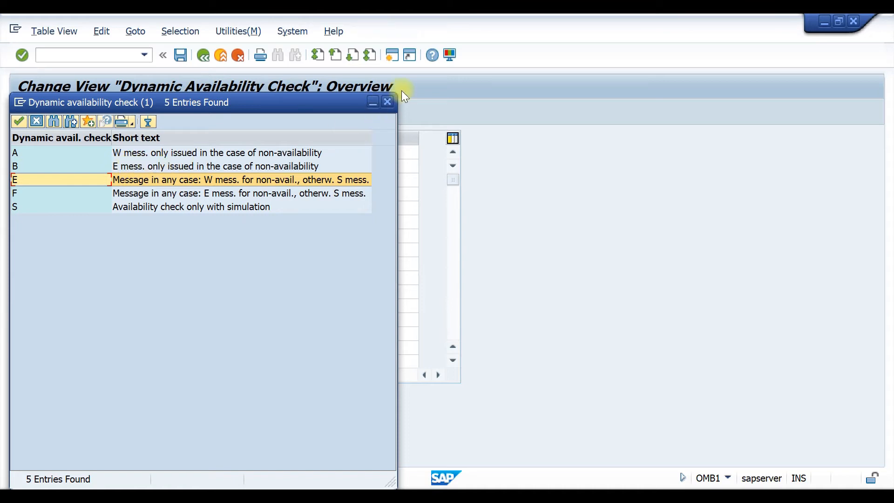
click(388, 104)
drag(310, 224, 289, 224)
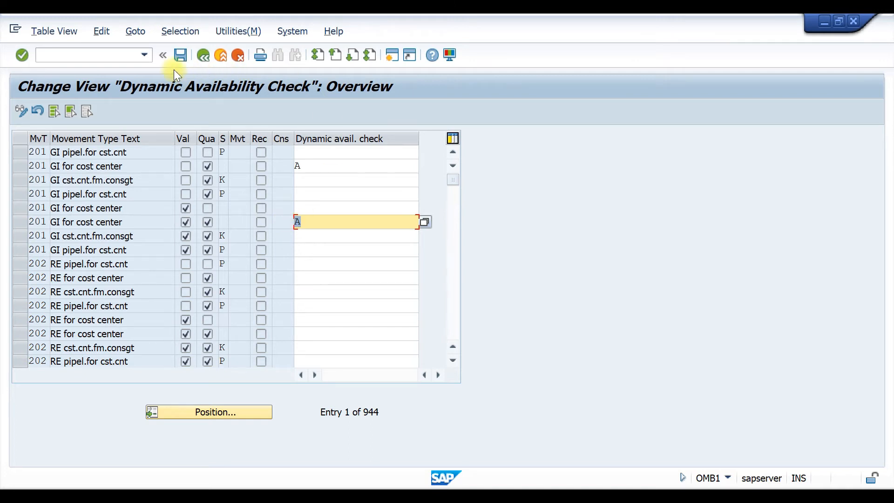
click(202, 55)
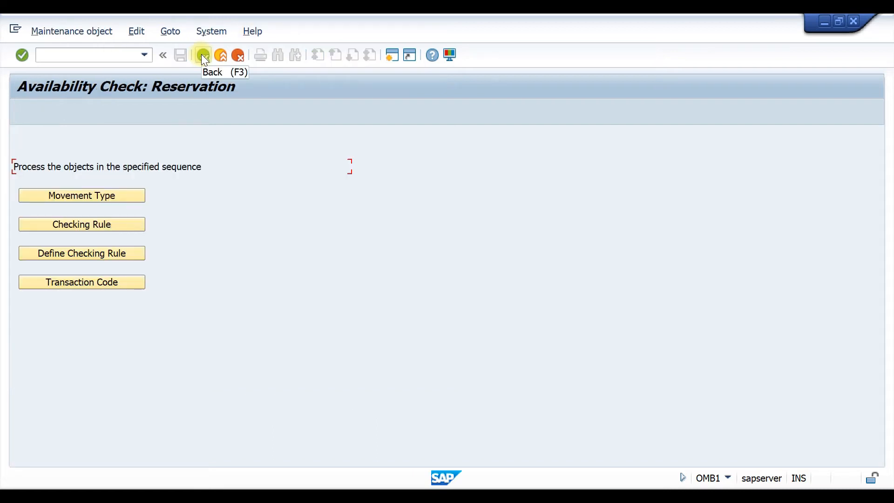
Step: Examine the checking rules for the reservation availability check, including rules 02 and 03, and reopen their list
click(102, 225)
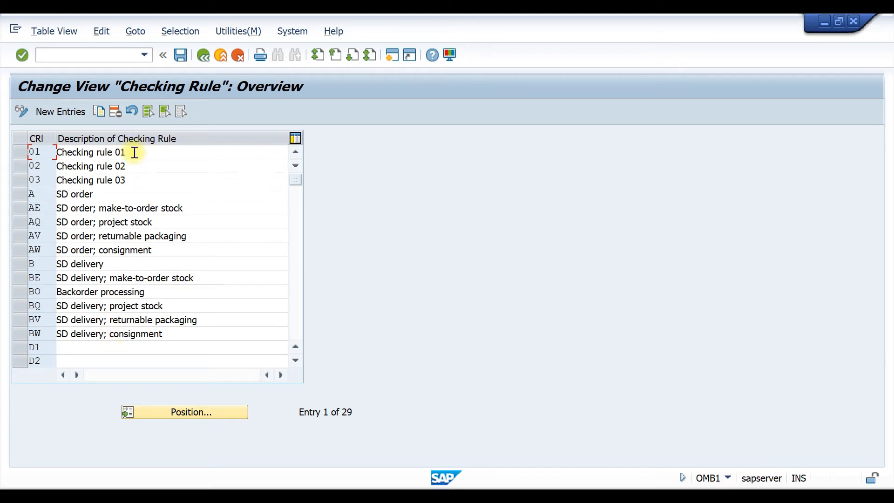
drag(141, 167, 49, 165)
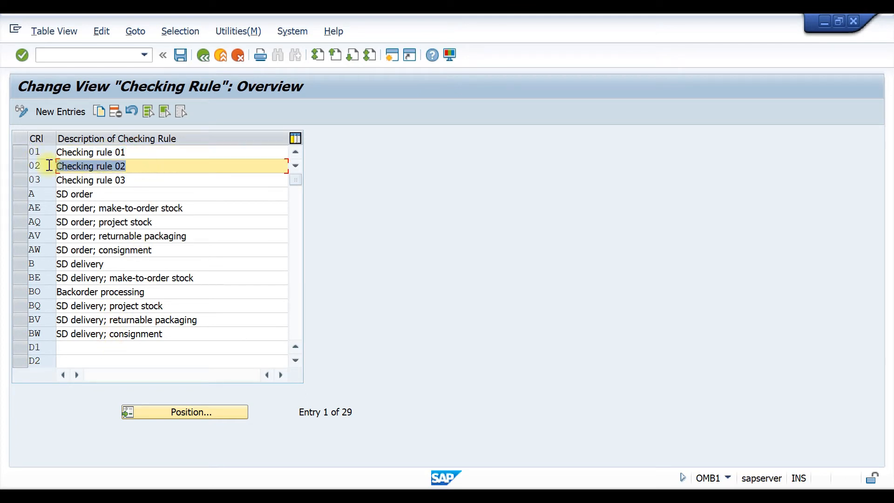
drag(130, 180, 34, 181)
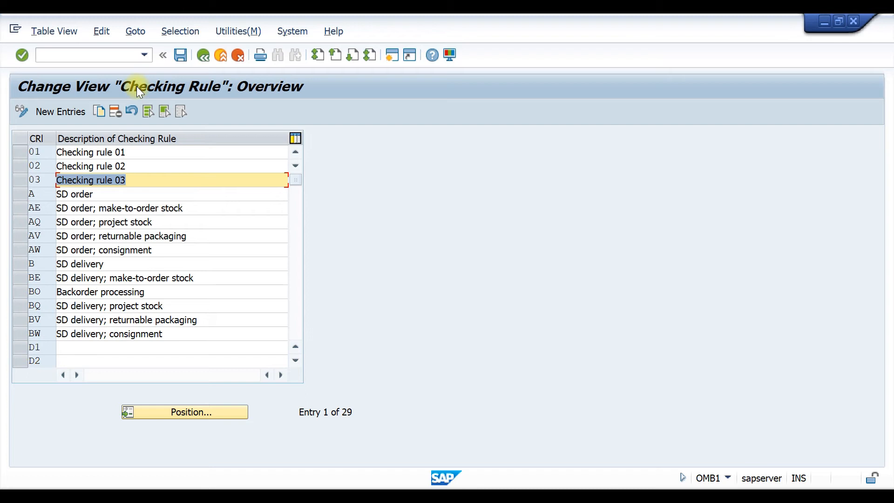
click(202, 54)
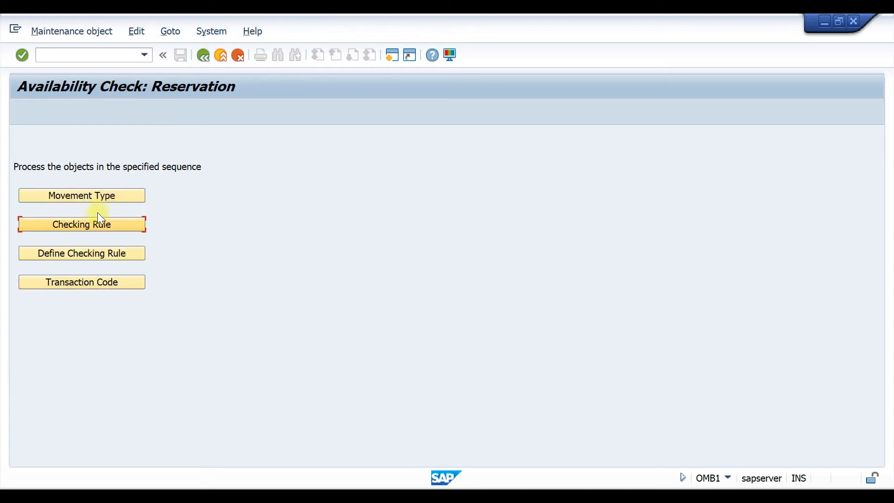
click(91, 224)
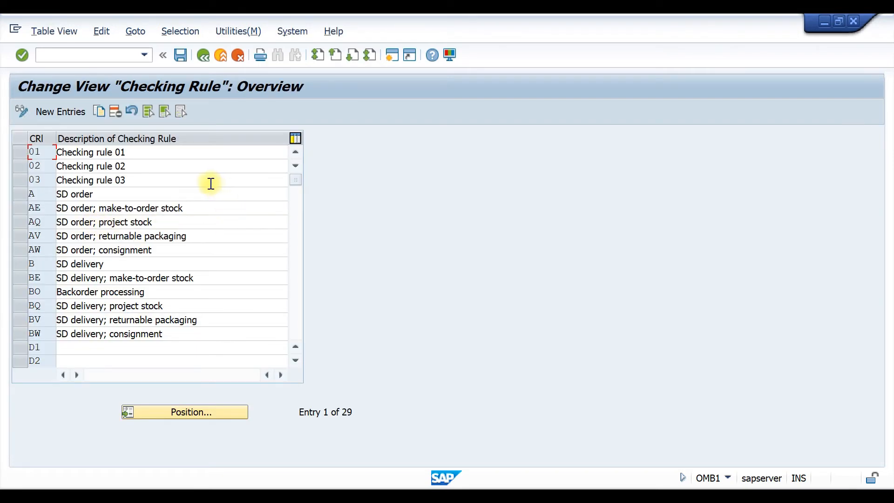
Step: Mark checking rule 03, return to the reservation availability check overview and open the Define Checking Rule settings
click(25, 183)
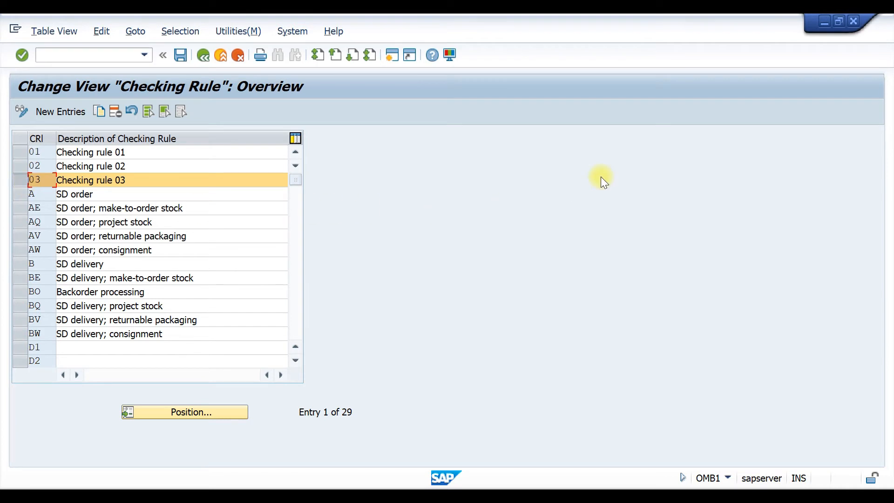
click(204, 56)
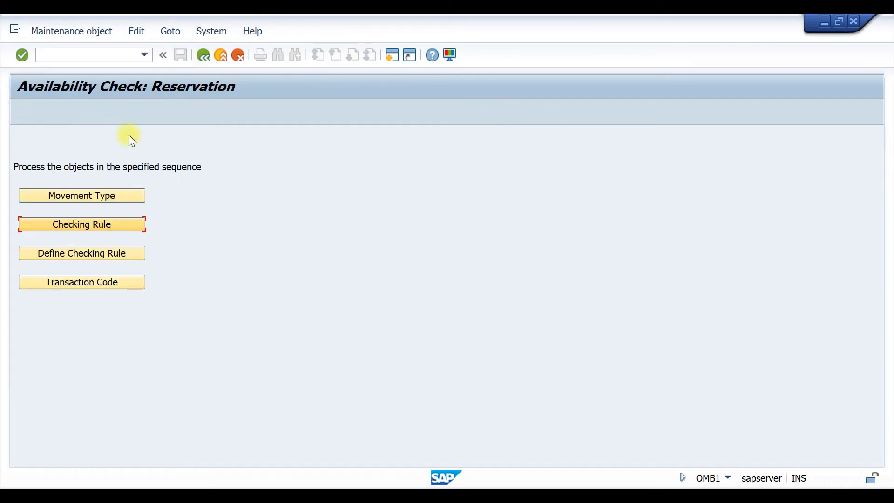
click(84, 255)
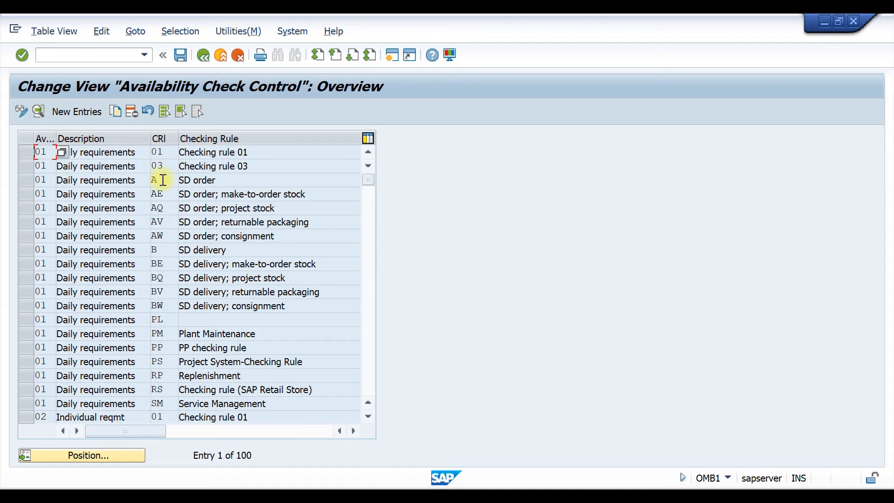
Step: Position the availability check control list at availability check 01 with checking rule 03
click(70, 455)
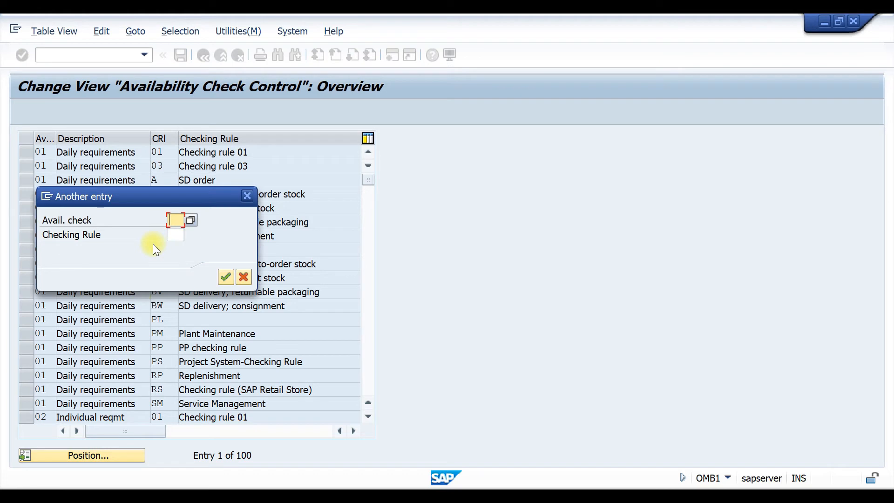
text(01)
click(176, 235)
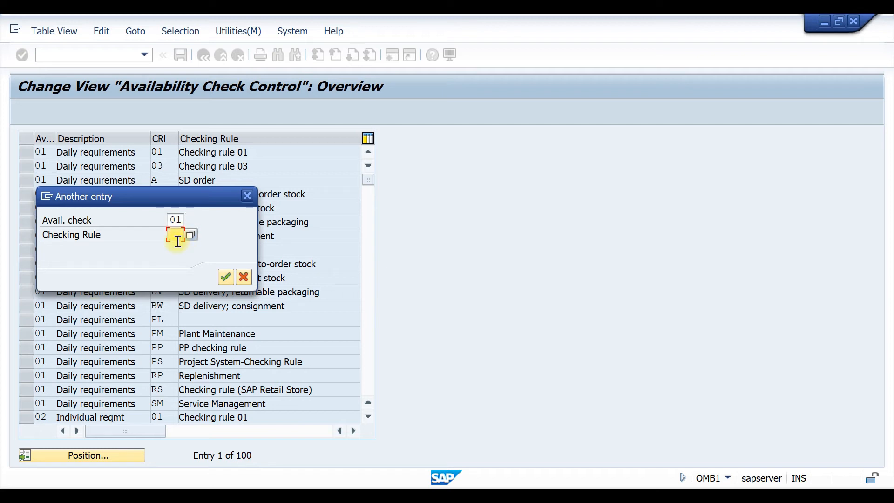
click(225, 275)
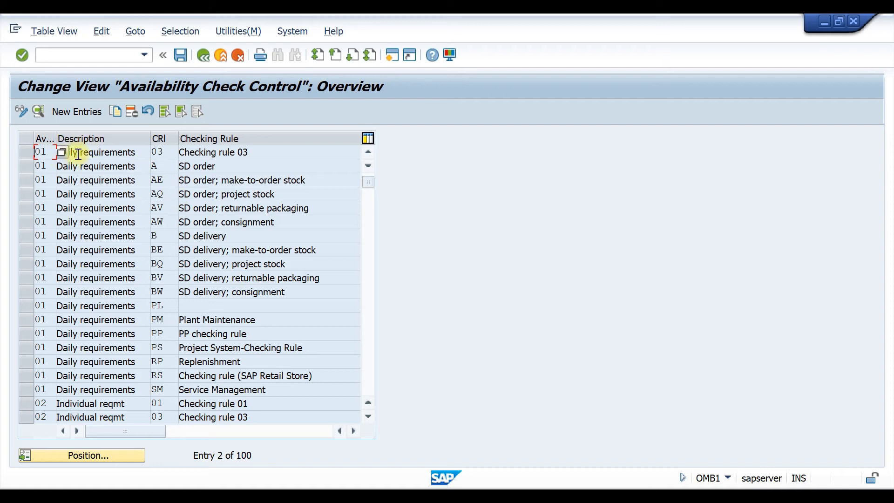
Step: Examine the availability check, description and checking rule of the Daily requirements entry with rule 03
click(107, 153)
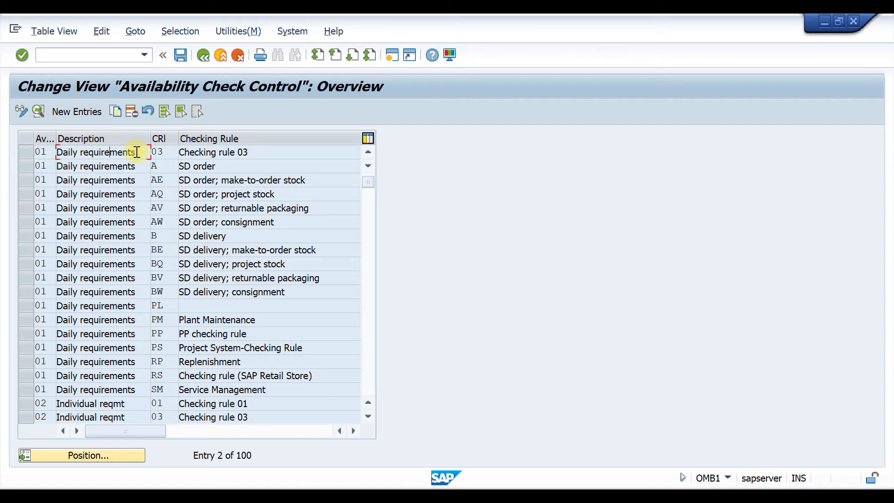
drag(45, 152, 28, 152)
drag(145, 152, 43, 153)
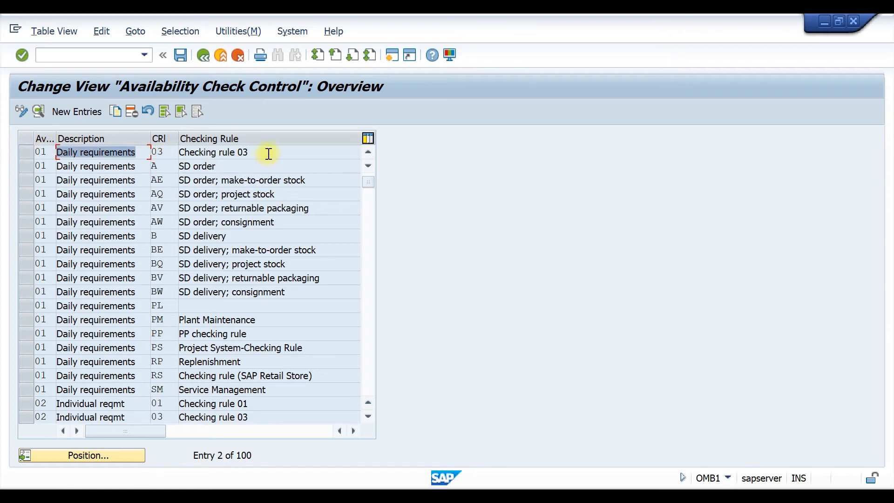
drag(269, 154, 156, 149)
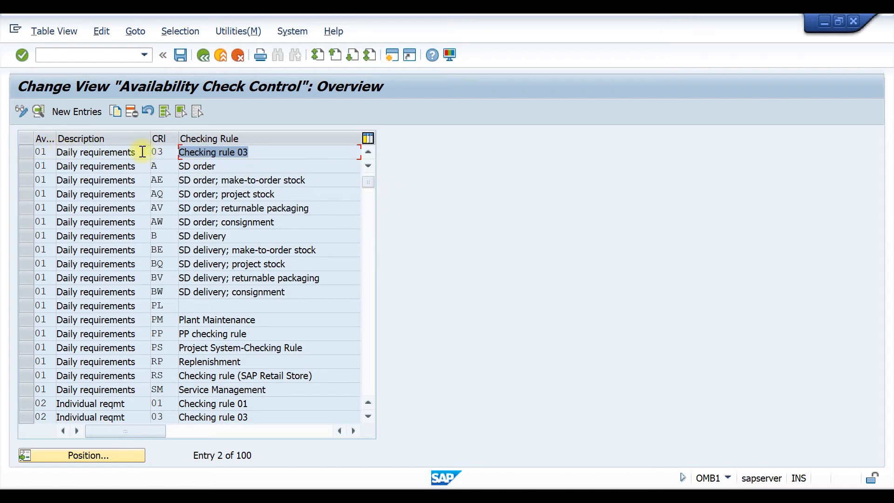
drag(46, 150, 18, 150)
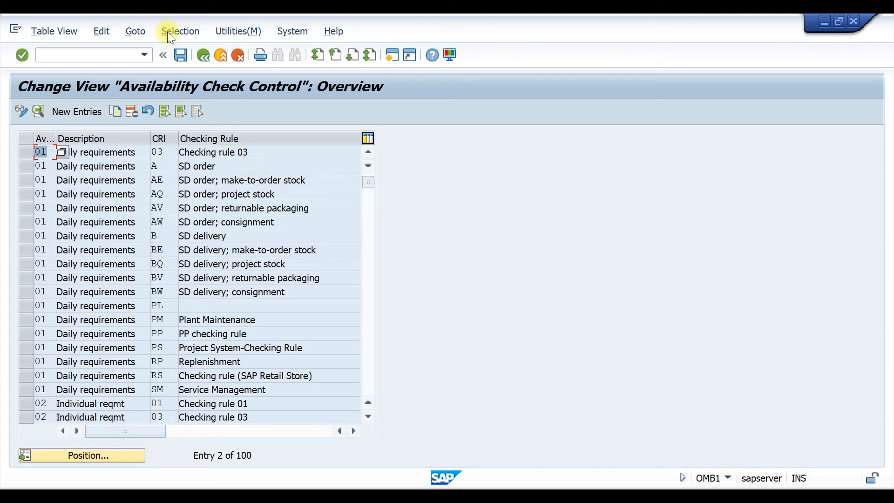
Step: Start transaction mm02 in a new session and call up material 200000010 for changing
click(392, 54)
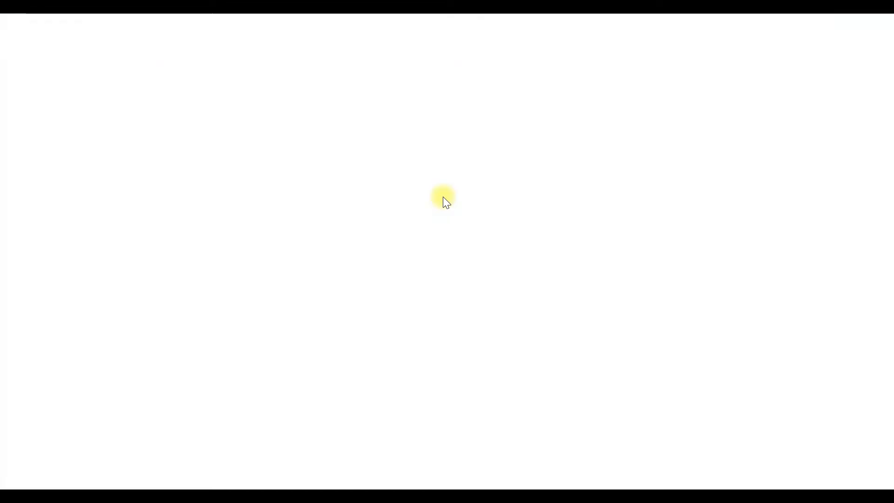
text(mm02)
key(Return)
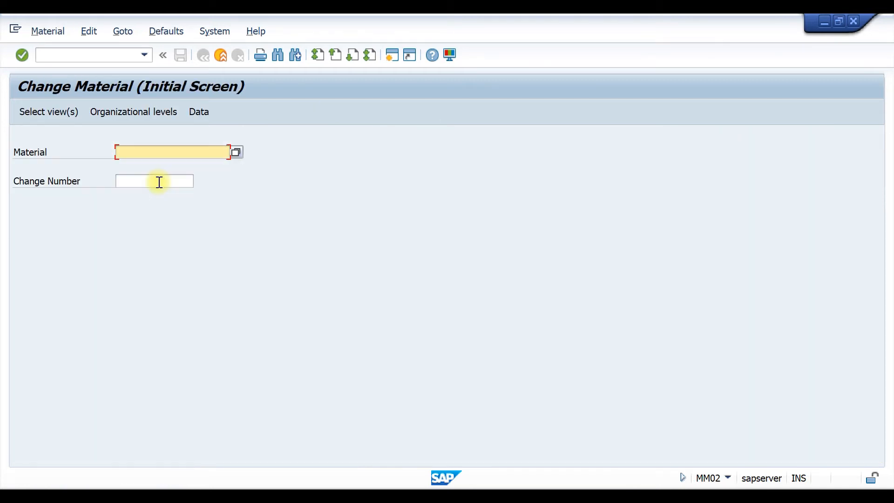
click(145, 164)
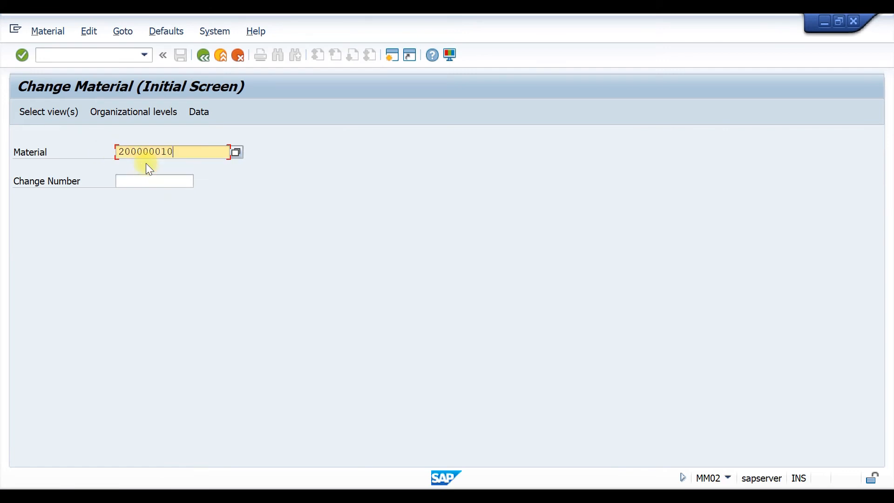
key(Return)
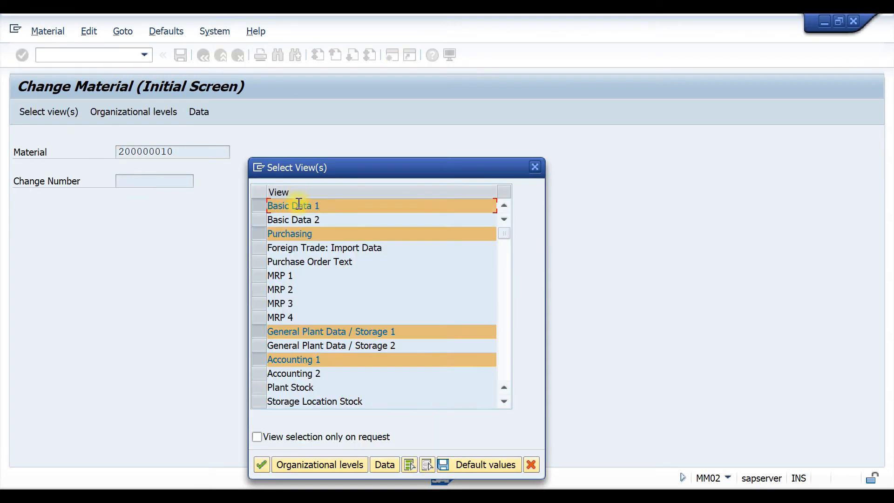
Step: Deselect the Accounting 1, General Plant Data / Storage 1, Purchasing and Basic Data 1 views and select only MRP 3
click(259, 358)
click(259, 331)
click(260, 233)
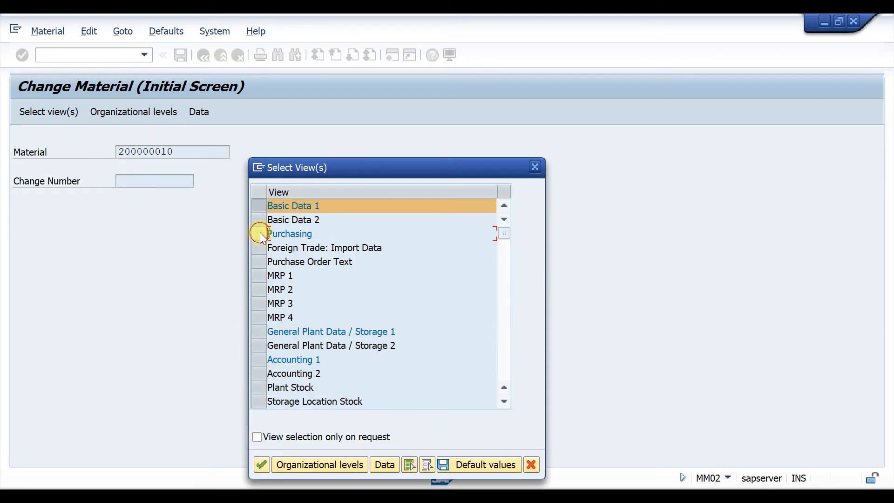
click(258, 205)
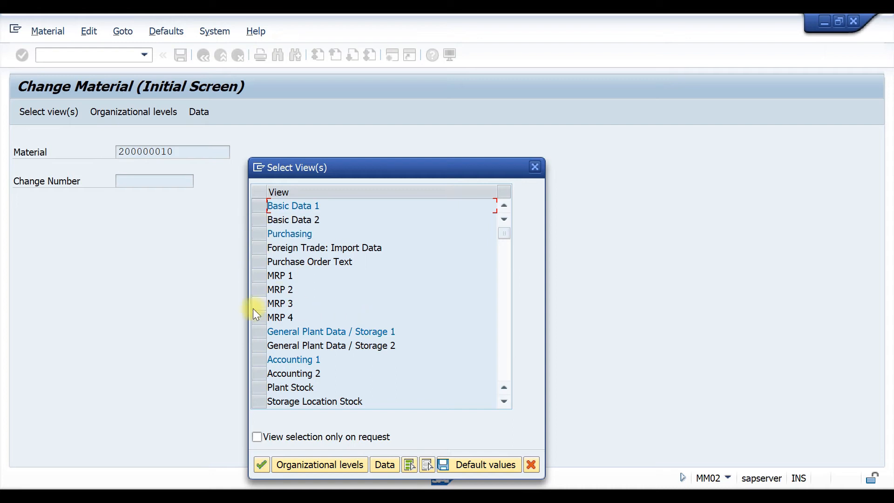
click(257, 303)
Step: Set the organizational levels to plant T110 and storage location T001 and open the material's MRP 3 view
click(301, 464)
key(space)
click(276, 203)
click(273, 208)
key(space)
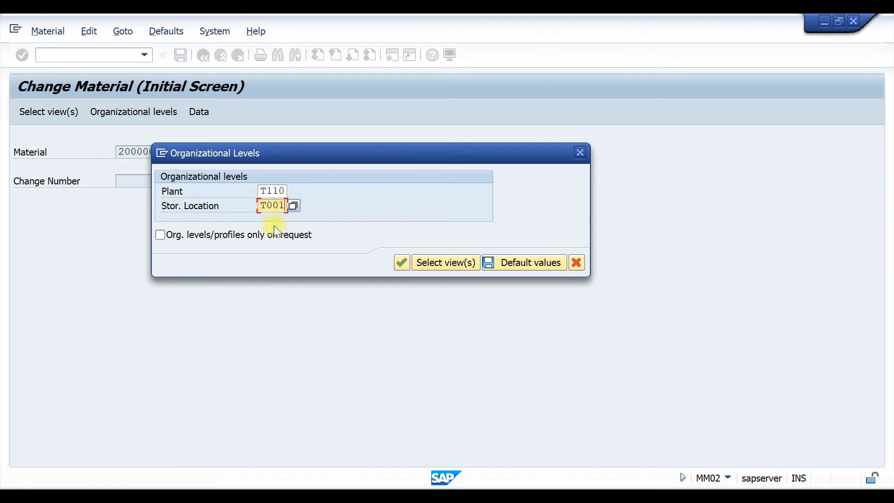
click(159, 234)
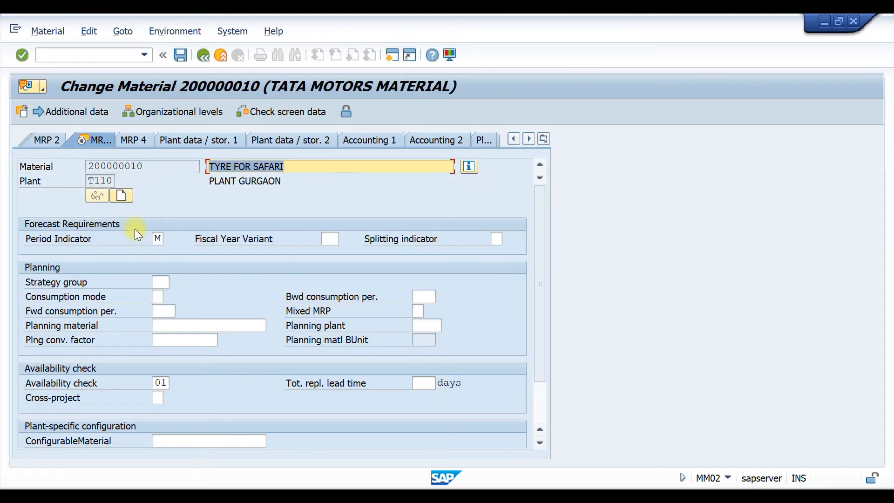
Step: Examine the material's availability check value and compare it with the availability check control entry for checking rule 03
click(167, 383)
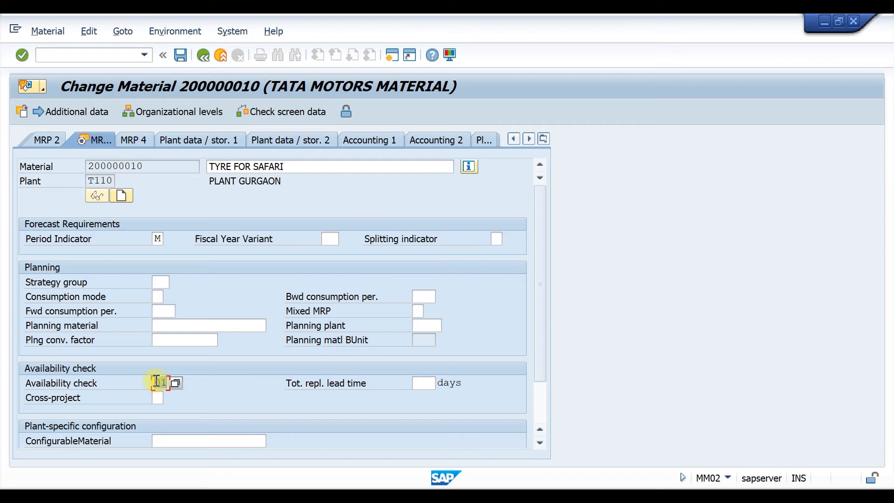
key(Return)
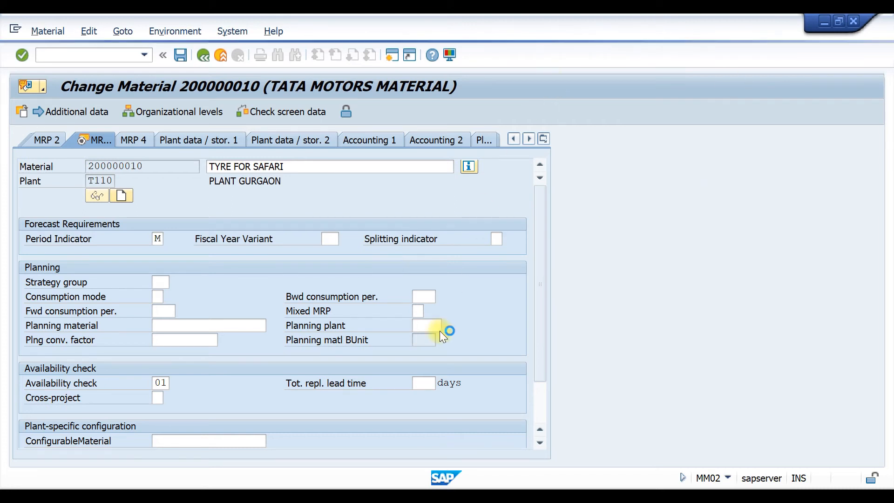
key(alt+Tab)
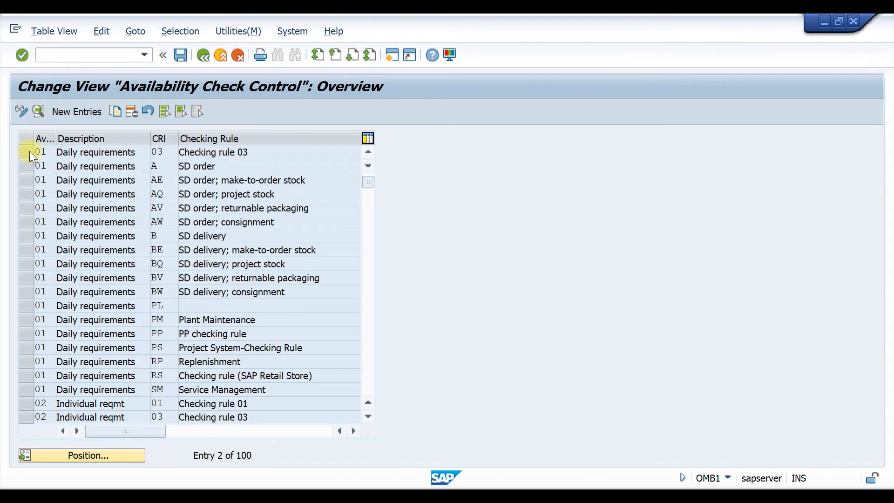
drag(53, 151, 28, 151)
click(171, 150)
drag(171, 150, 135, 150)
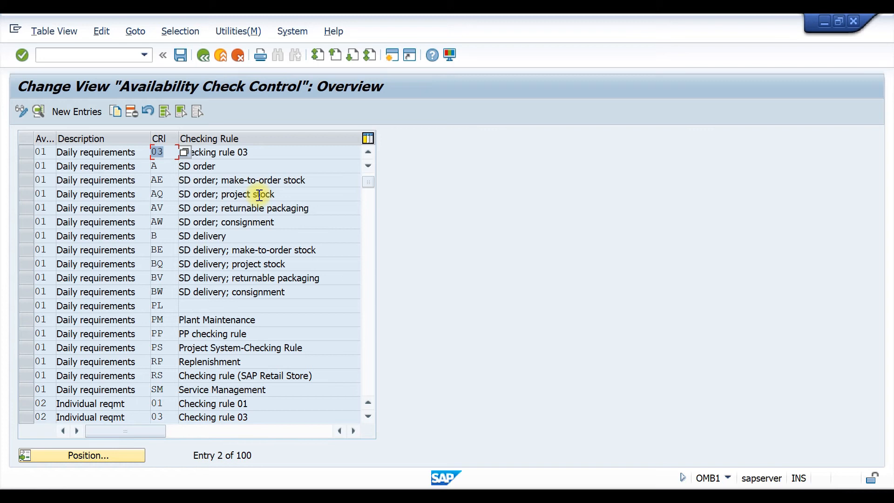
Step: Open the Transaction Code settings of the reservation availability check and examine the checking rules assigned to MB21 and MB22
click(205, 55)
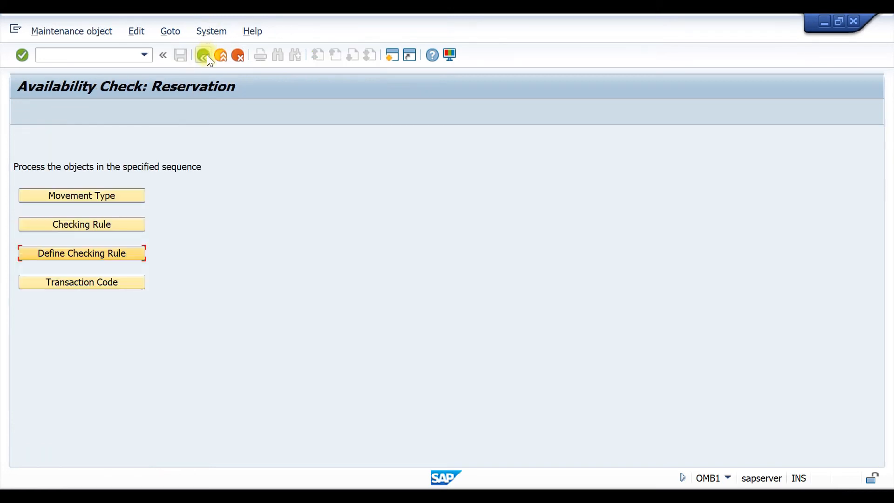
click(83, 284)
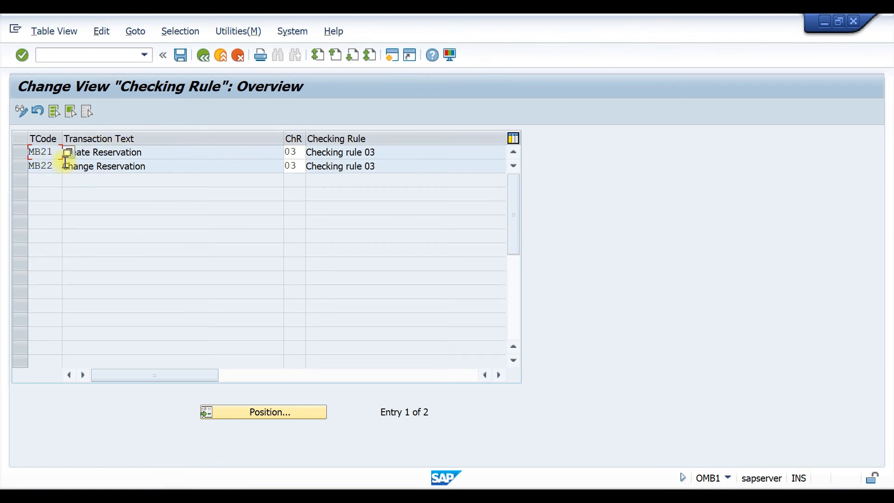
drag(54, 166, 8, 167)
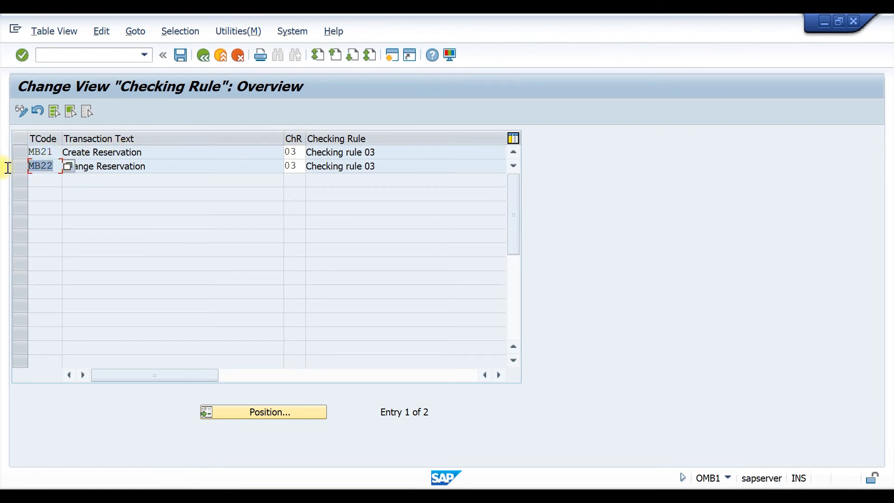
drag(303, 152, 275, 166)
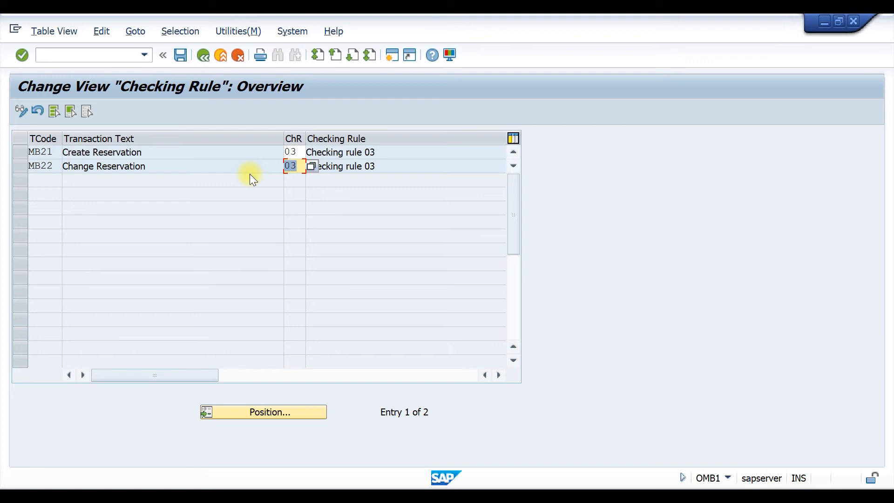
Step: Return to the implementation guide and collapse the Reservation node
click(204, 55)
click(204, 55)
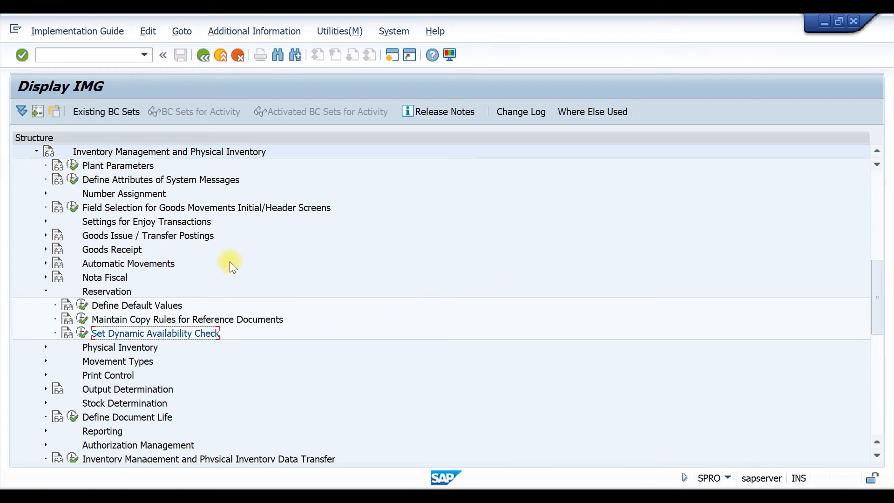
click(46, 291)
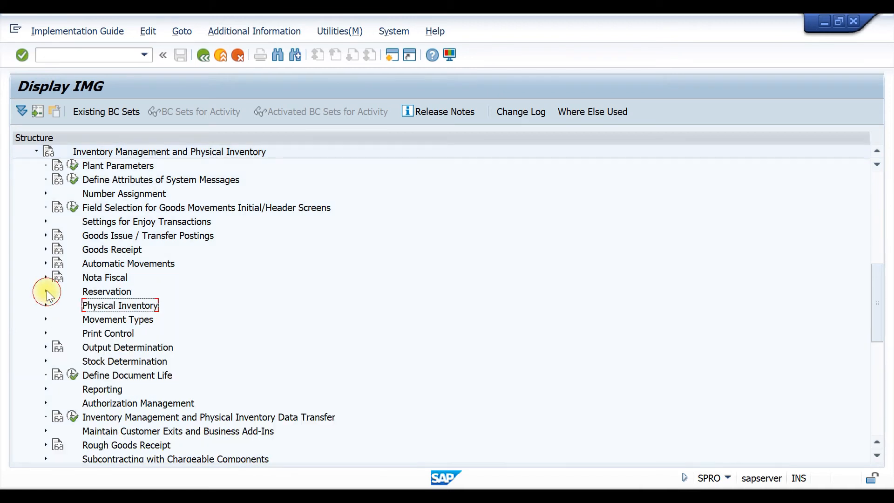
Step: Try to start transaction mb21 from the implementation guide without ending the current transaction
click(81, 54)
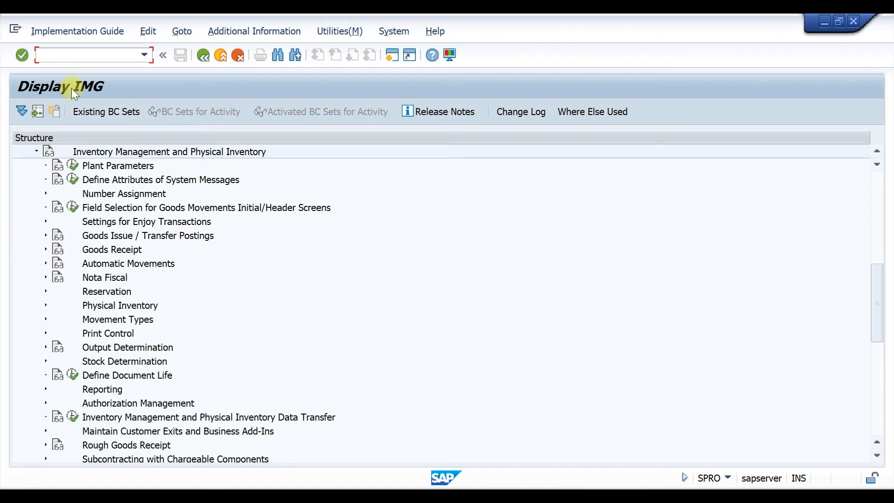
text(mb21)
key(Return)
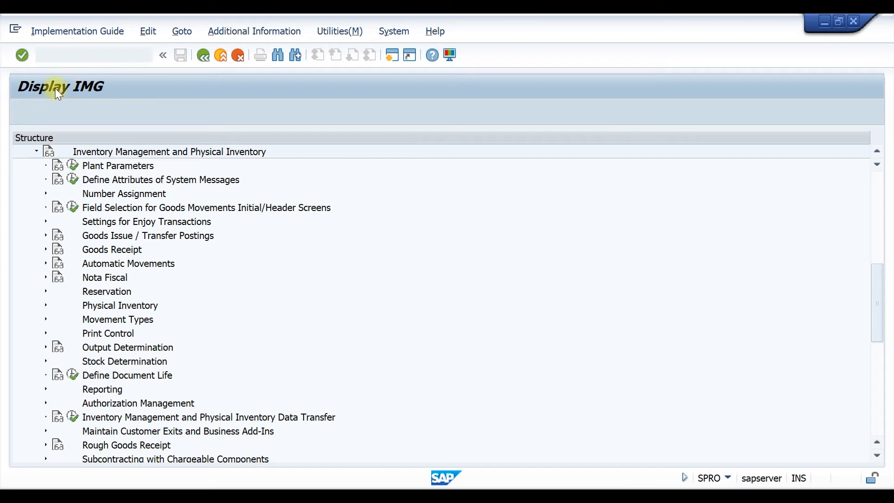
Step: Leave the implementation guide for the Create Reservation transaction using the command /nmb21
click(55, 56)
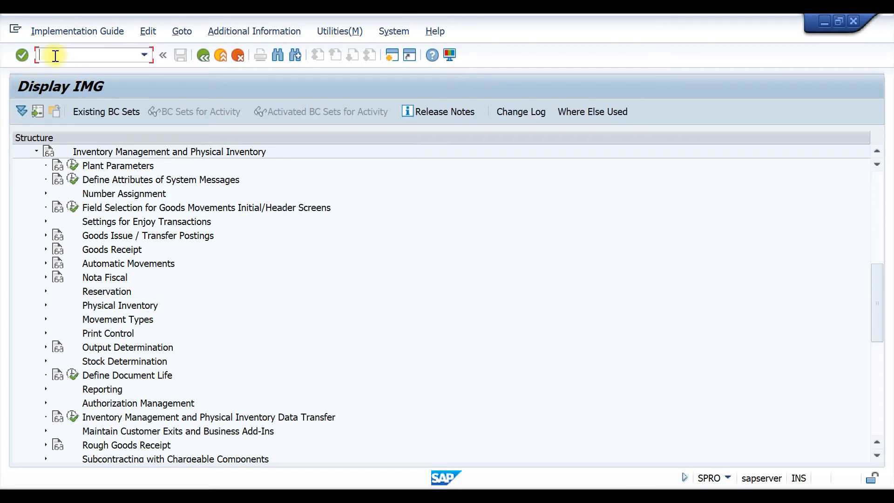
text(/nmb21)
key(Return)
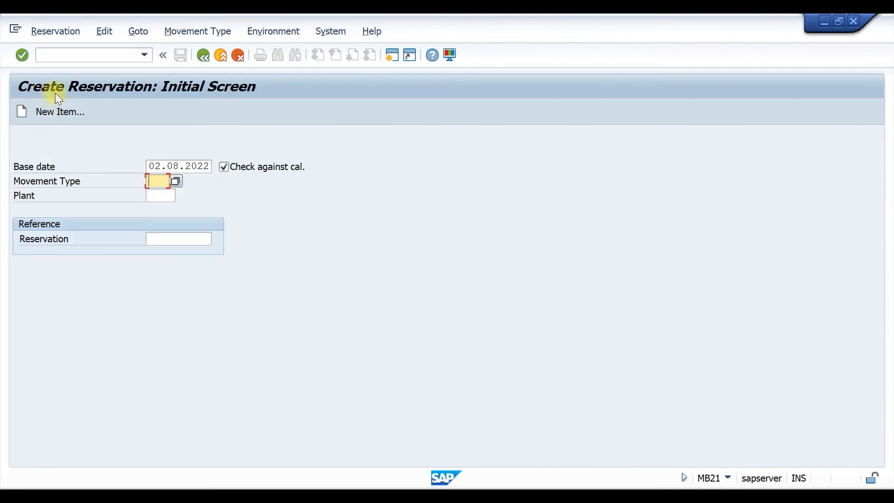
Step: Enter base date 02.09.2022, movement type 201 and plant T110 for the reservation and proceed to its items
click(180, 165)
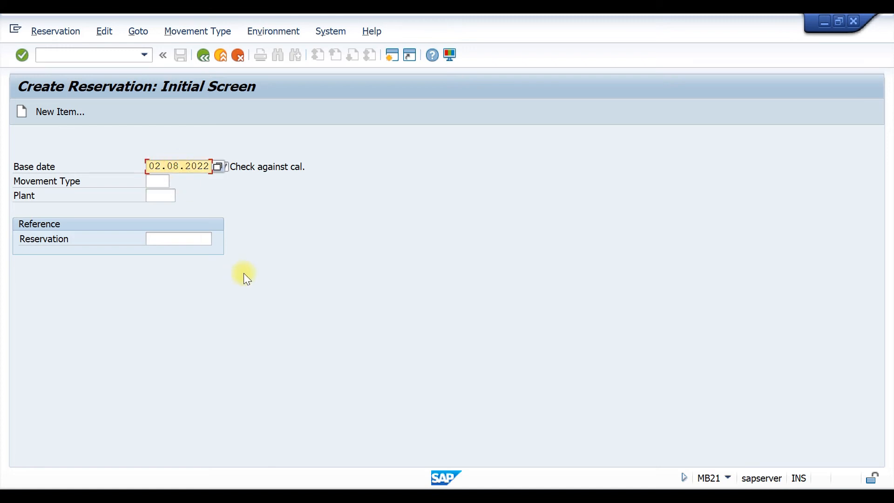
key(BackSpace)
text(9)
click(155, 179)
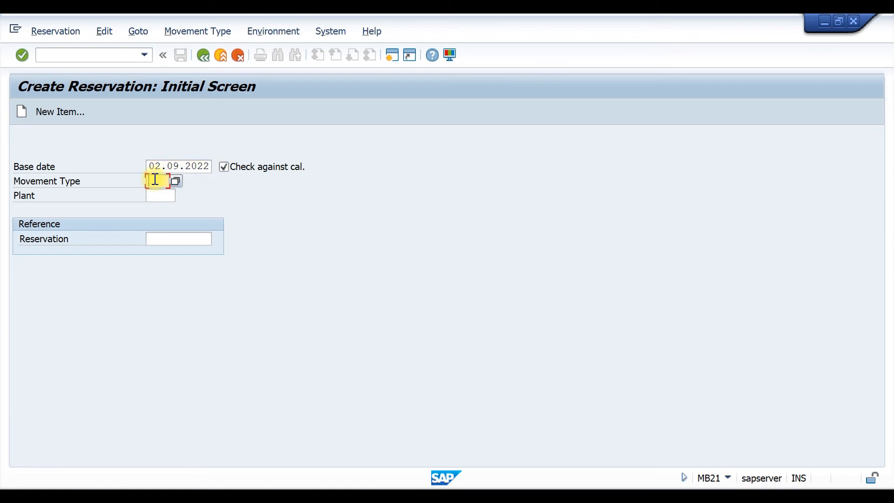
click(156, 192)
click(158, 195)
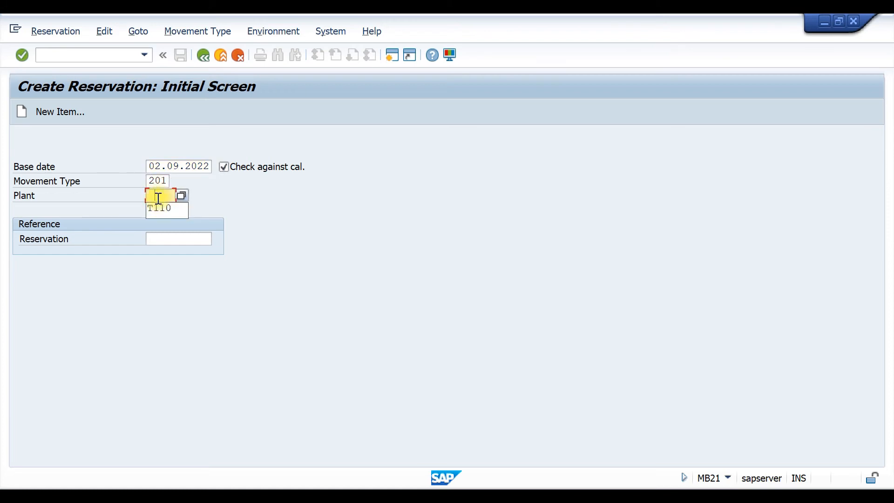
click(165, 213)
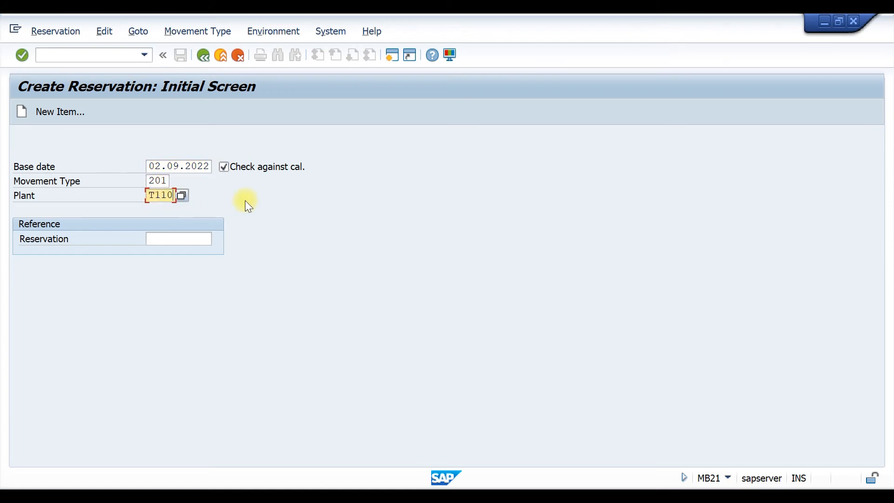
key(Return)
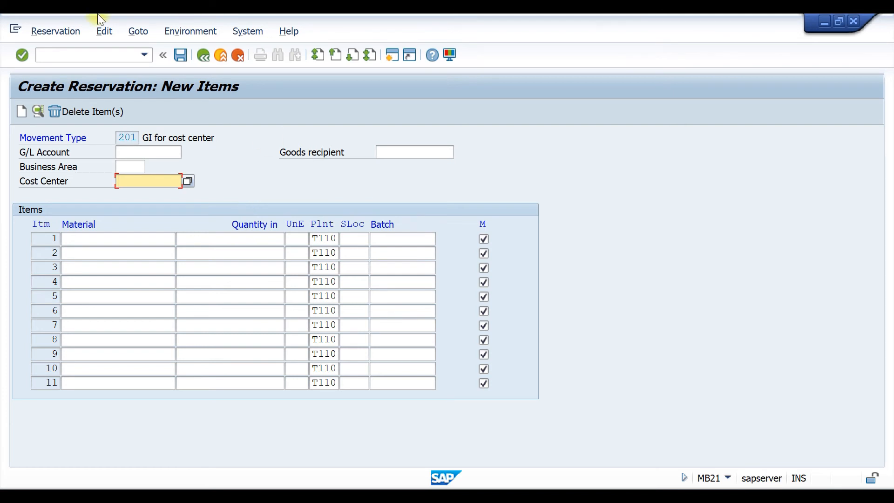
Step: Assign the reservation to cost center t100 and enter material 200000010 in item 1
click(136, 182)
click(134, 194)
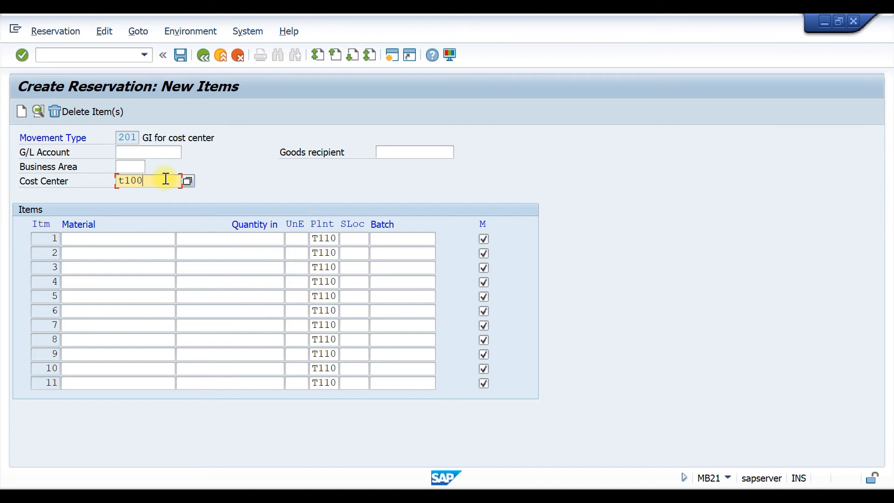
click(137, 240)
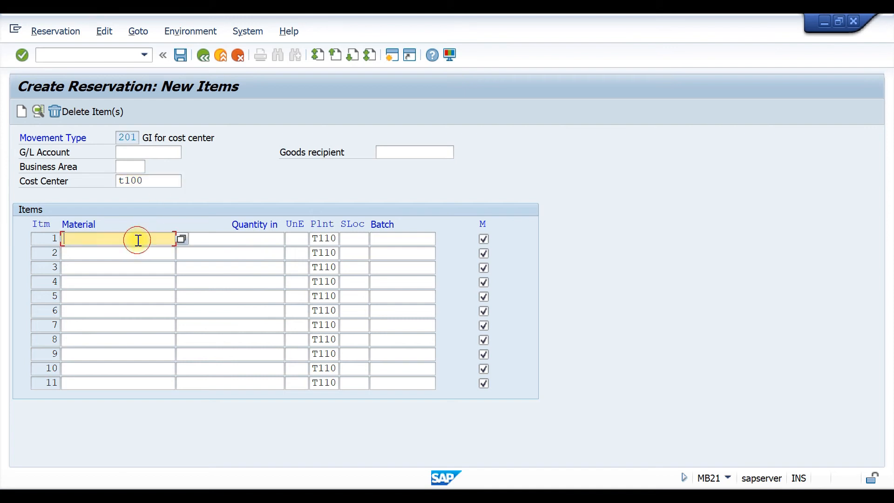
click(135, 239)
click(126, 253)
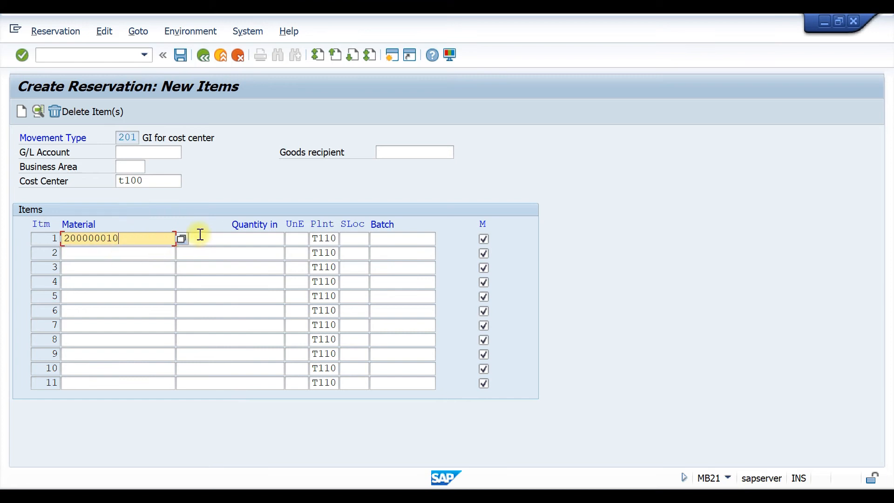
Step: Set the quantity of item 1 to 1000 and post the reservation
click(205, 238)
click(205, 238)
click(215, 252)
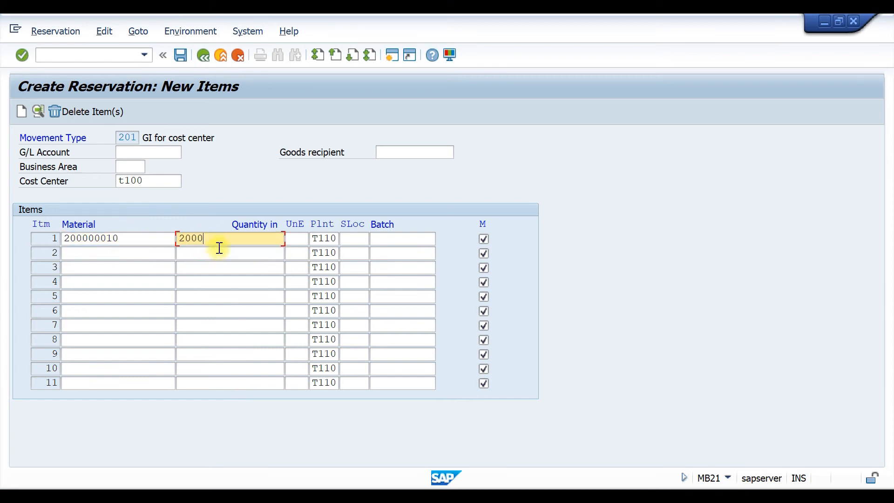
click(184, 238)
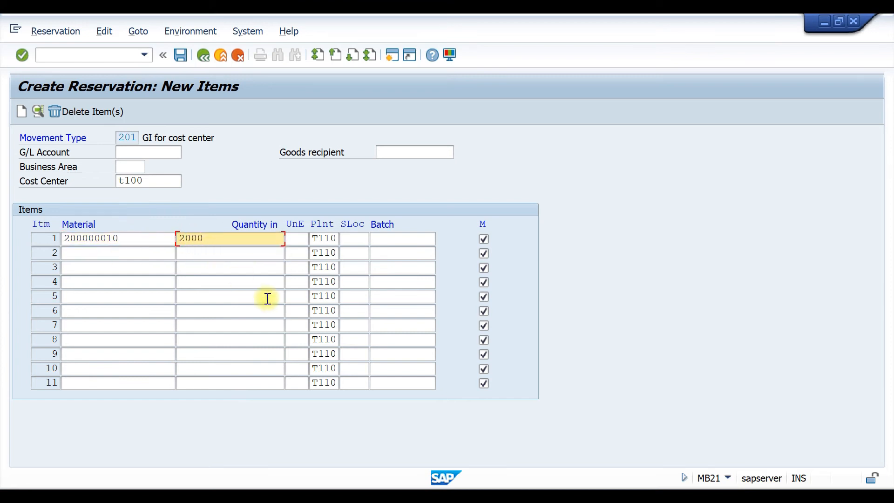
key(BackSpace)
text(1)
key(Return)
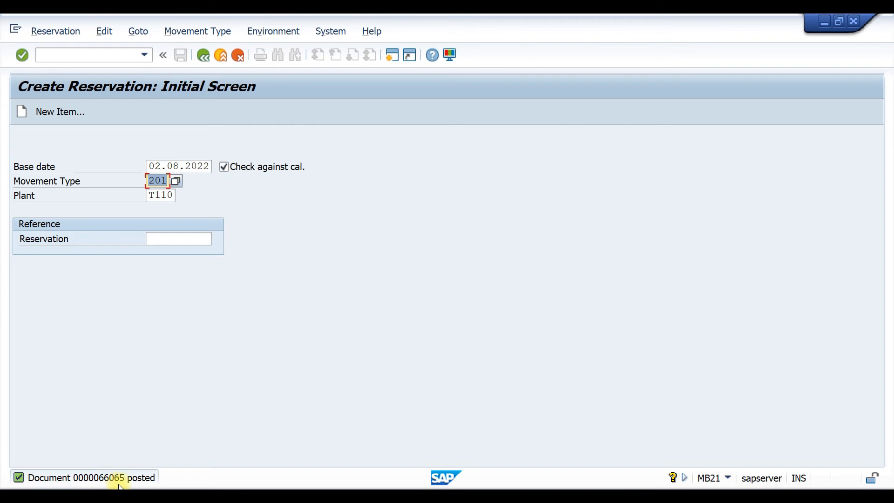
Step: Try to start transaction mb25 from the Create Reservation screen without ending the current transaction
click(77, 54)
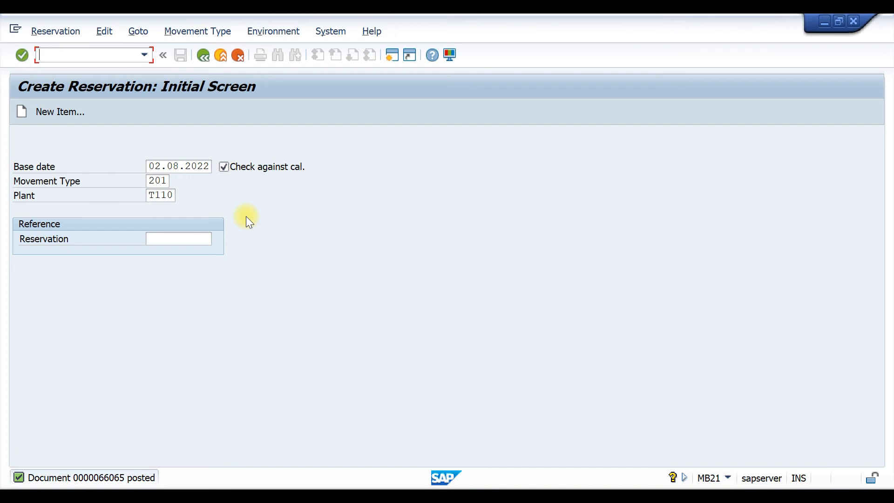
text(mb25)
key(Return)
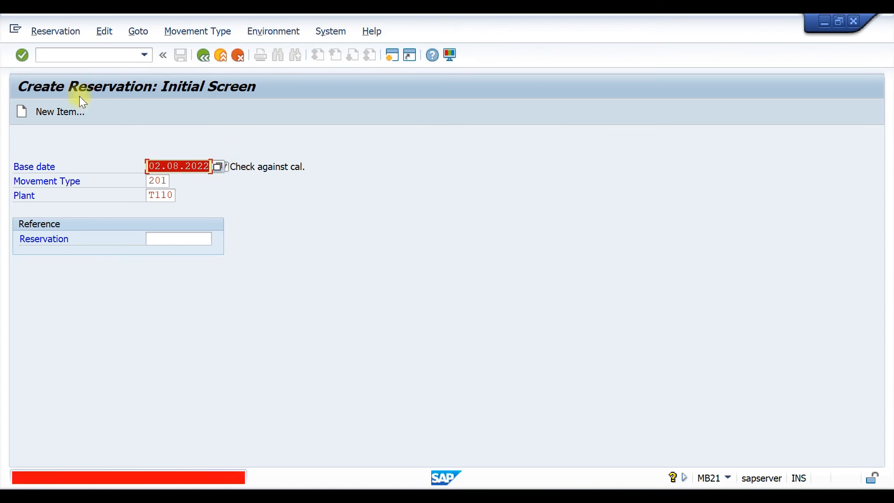
Step: Open the reservation list with /nmb25, run it for material 200000010 in plant T110, and examine the listed reservation
click(79, 55)
text(/nm)
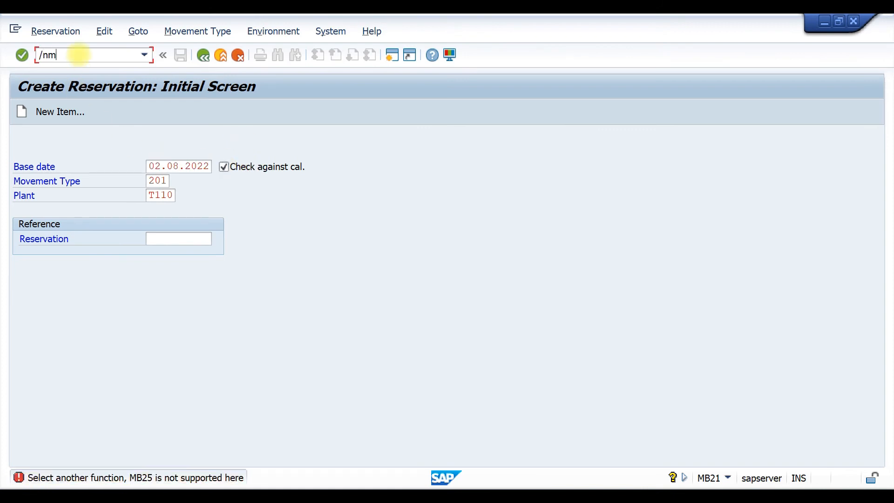
text(b25)
key(Return)
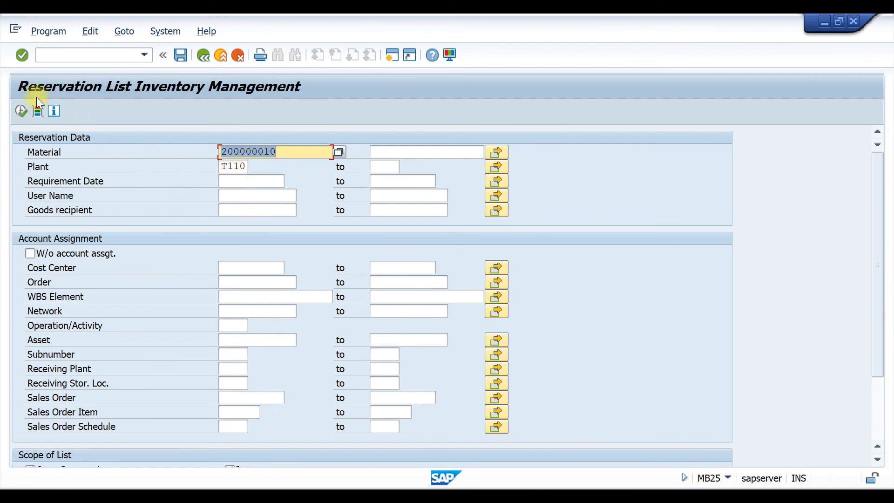
click(21, 111)
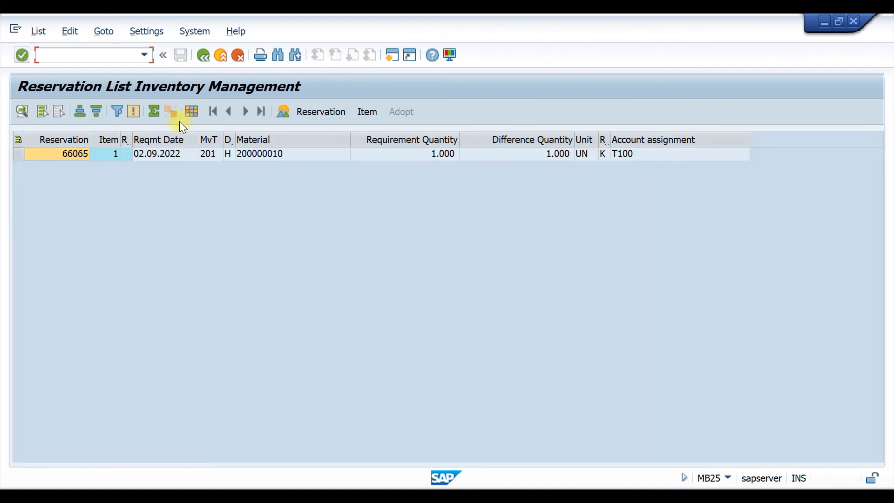
click(70, 155)
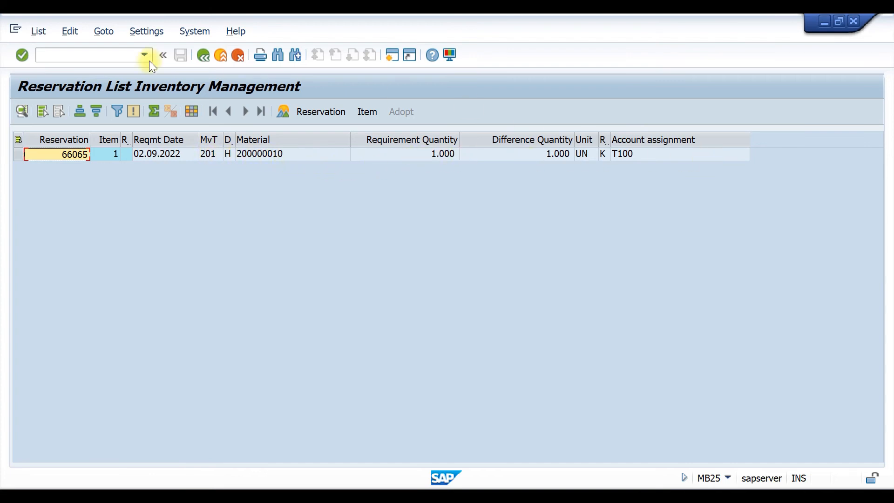
Step: Open the stock overview with /nmmbe and display the stock of material 200000010 in plant T110
click(85, 55)
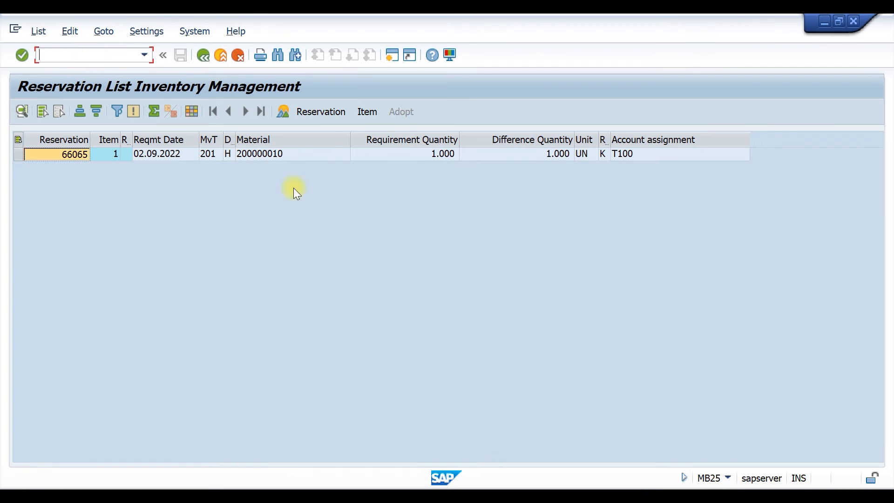
text(/nmmbe)
key(Return)
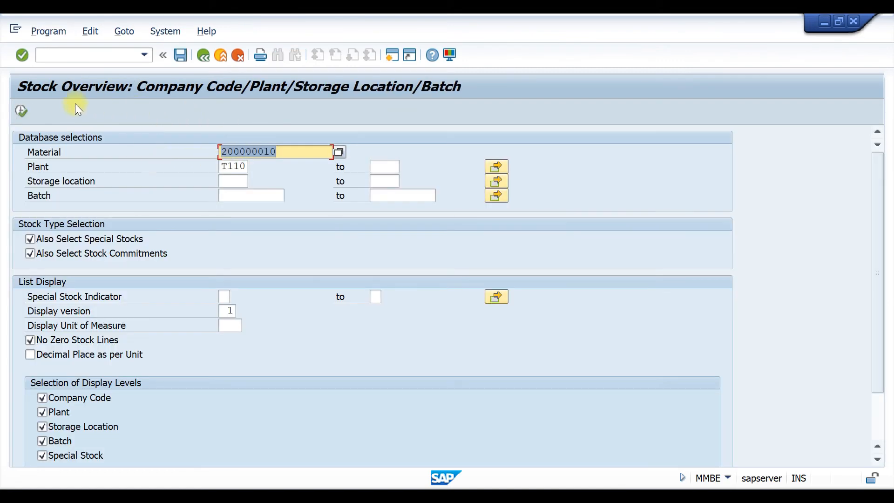
click(19, 111)
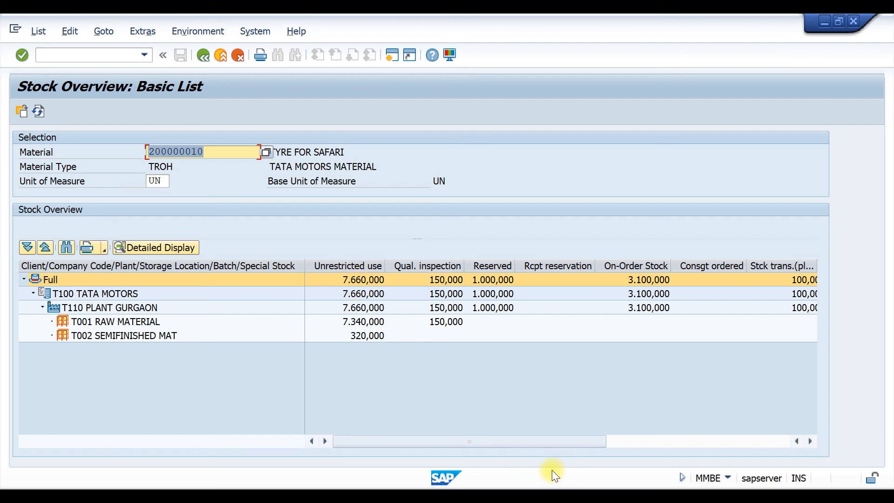
Step: Switch to the Change Material session and start goods movement processing there with /nmigo
mouse_move(568, 491)
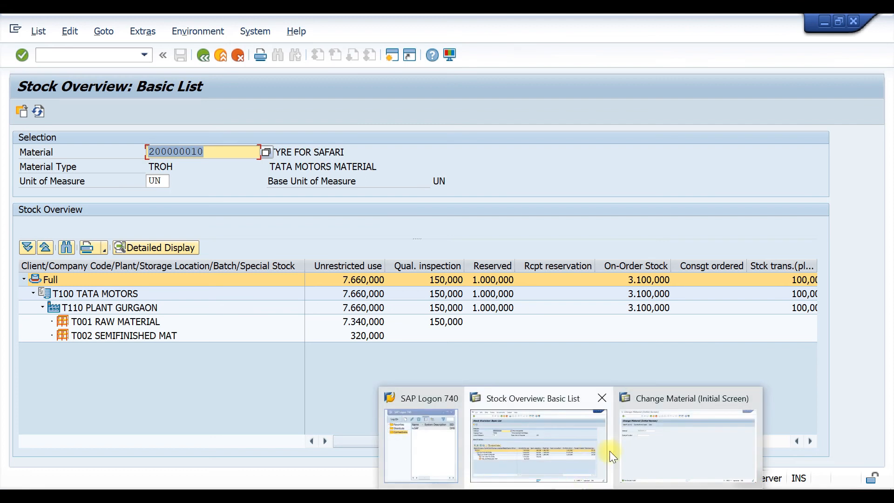
click(683, 449)
click(89, 54)
text(/n)
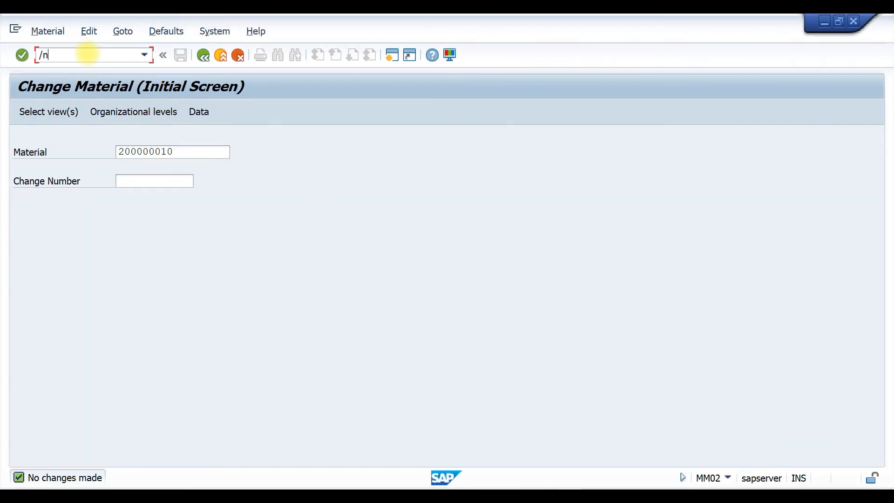
text(migo)
key(Return)
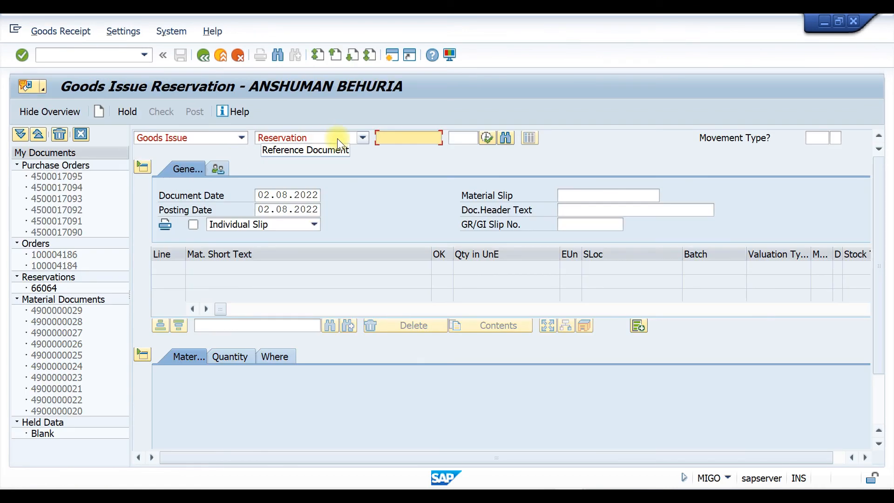
Step: Load reservation 66065 as the reference document for the goods issue
click(391, 140)
text(66065)
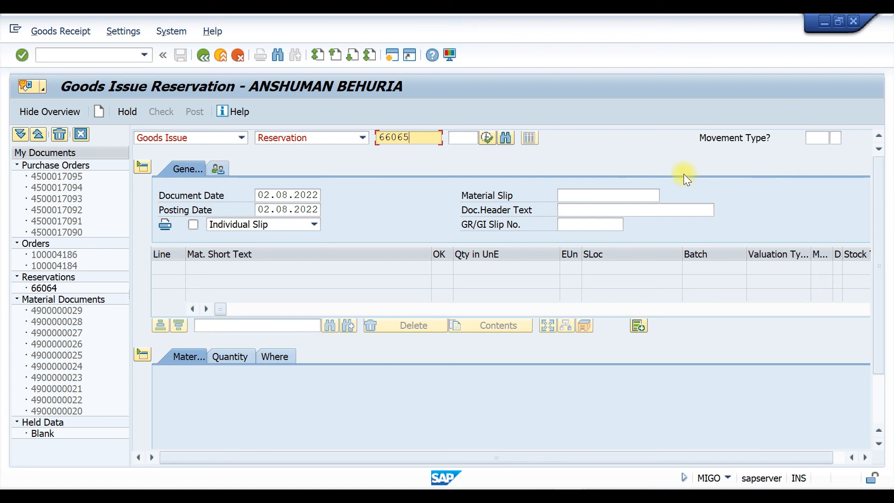
key(Return)
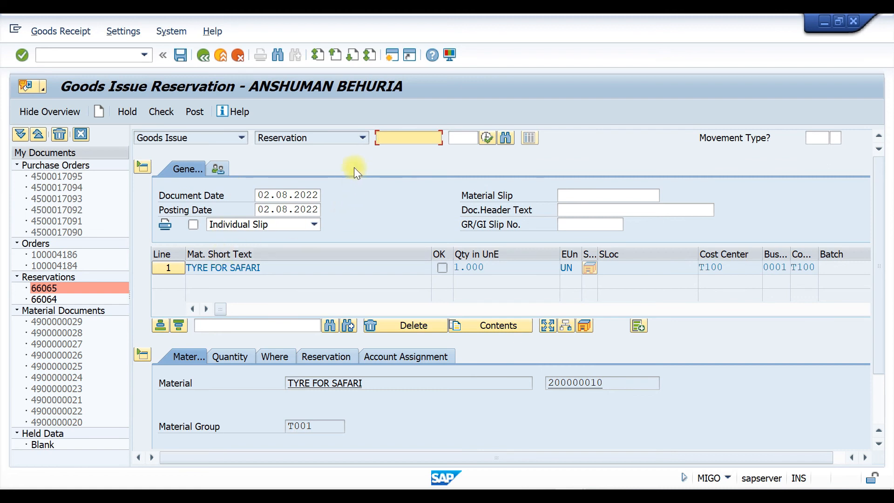
Step: Examine the requirement date and requirement quantity in the item's reservation details
click(308, 353)
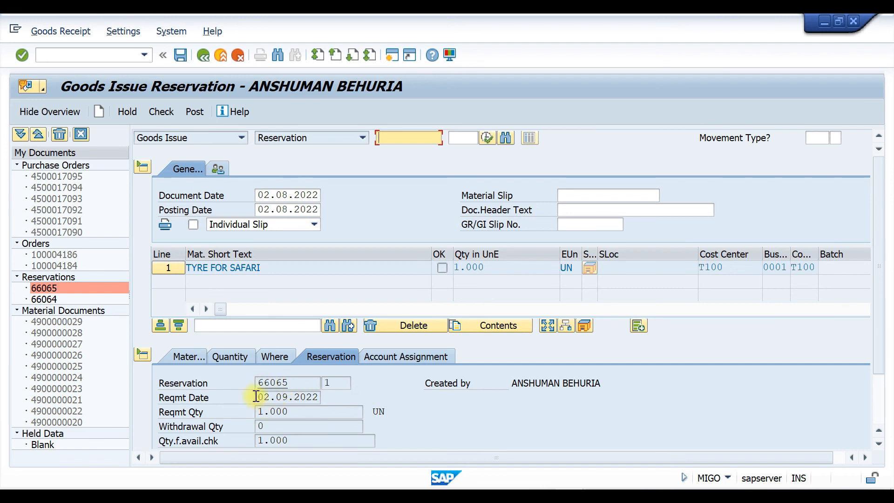
drag(256, 396, 367, 394)
drag(262, 397, 361, 399)
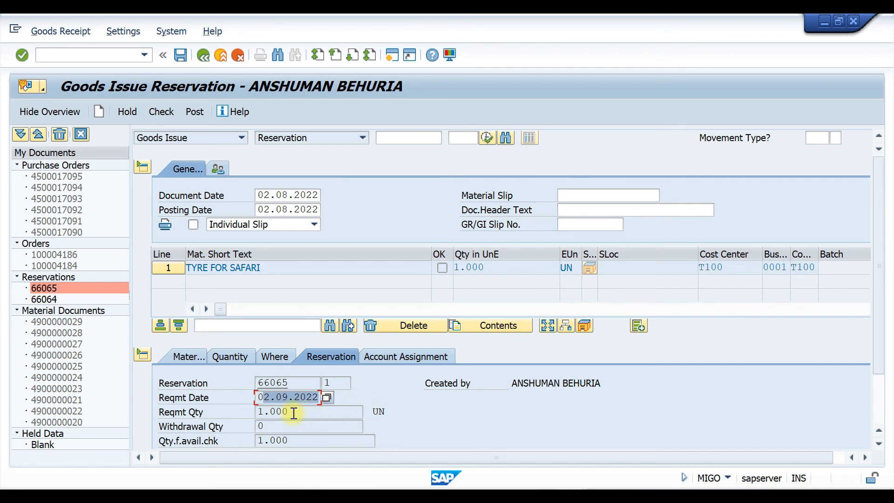
drag(294, 413, 225, 413)
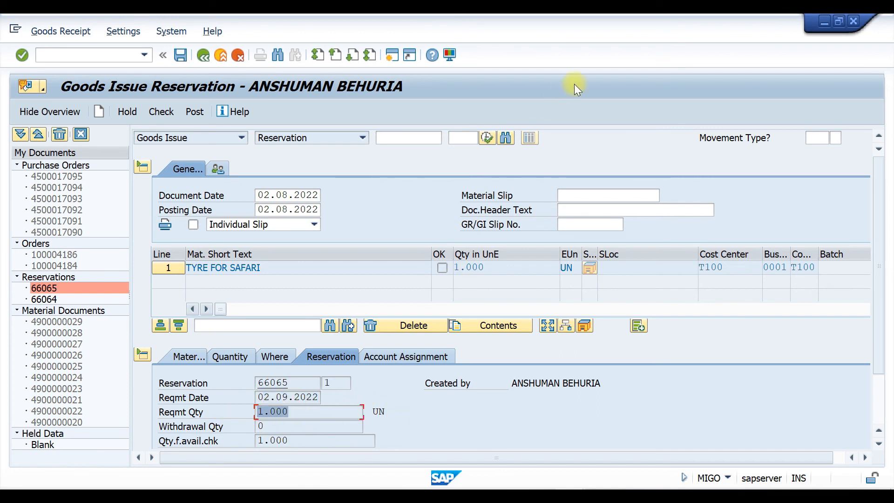
Step: Mark the TYRE FOR SAFARI item as OK and check the goods issue document
scroll(412, 305, down, 2)
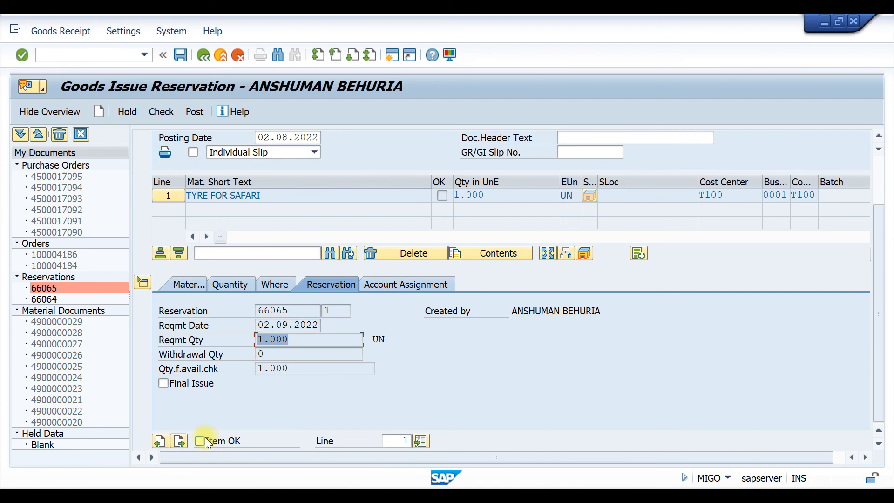
click(199, 440)
click(157, 112)
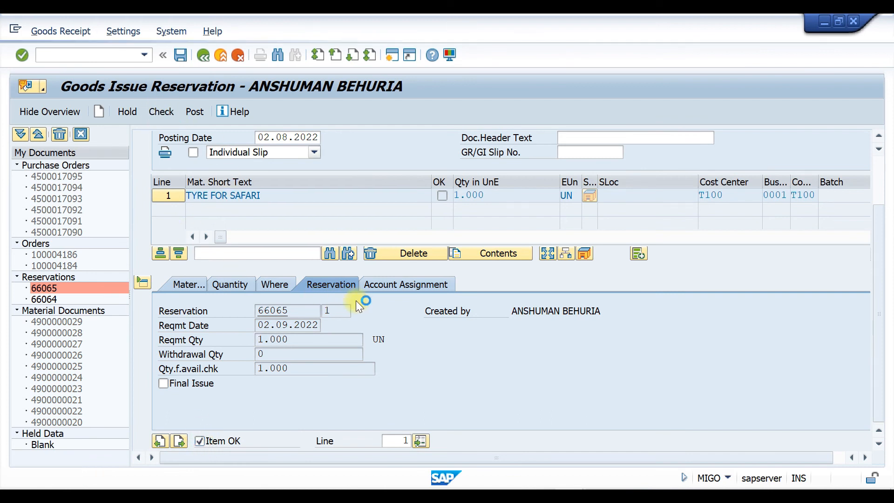
Step: Set the item's storage location to T001 and post the goods issue
click(335, 354)
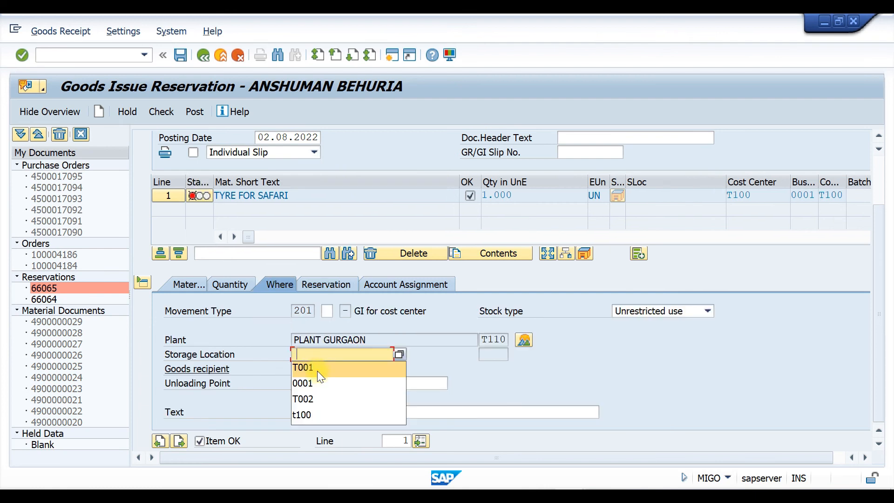
click(317, 367)
key(Return)
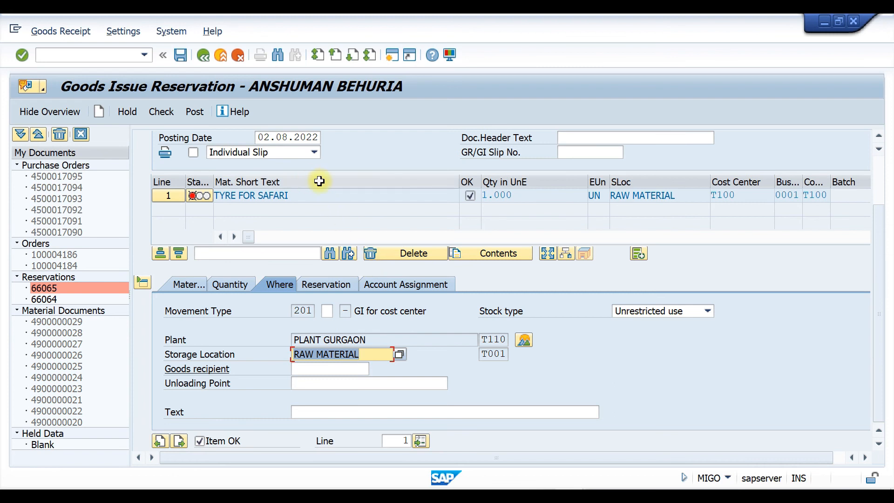
click(193, 115)
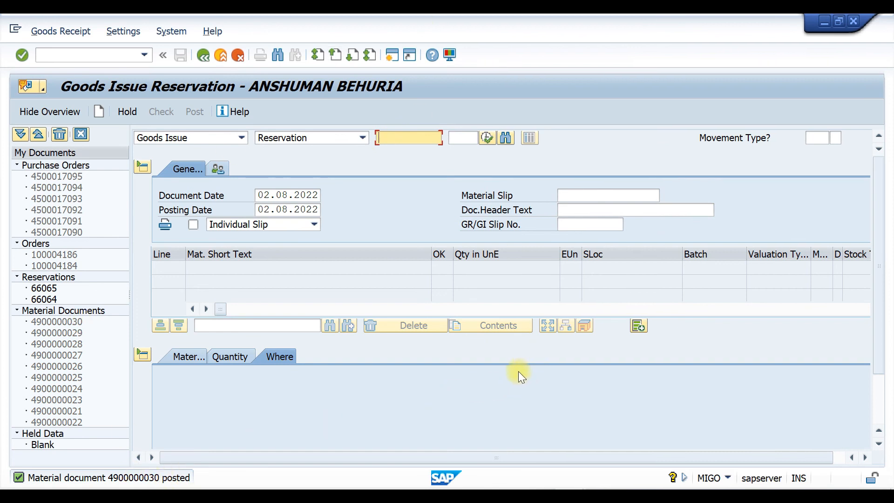
Step: Switch to the stock overview of material 200000010 and refresh it to check the stock following the goods issue
mouse_move(679, 430)
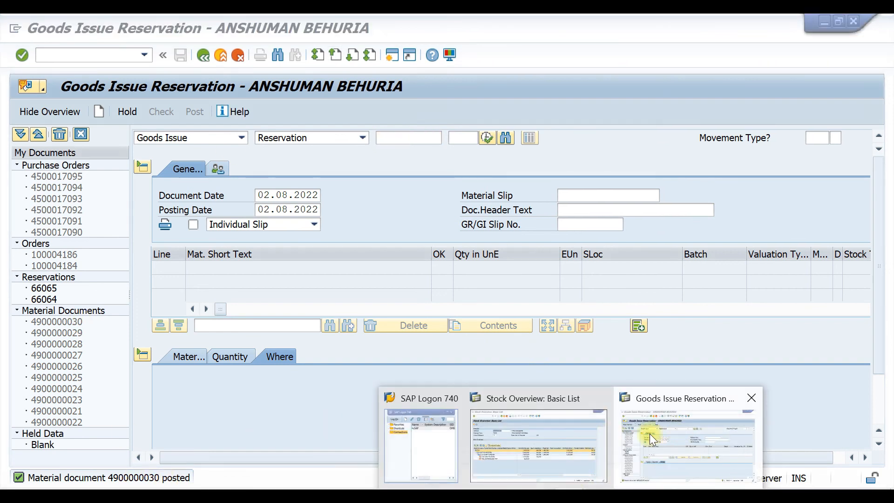
click(581, 441)
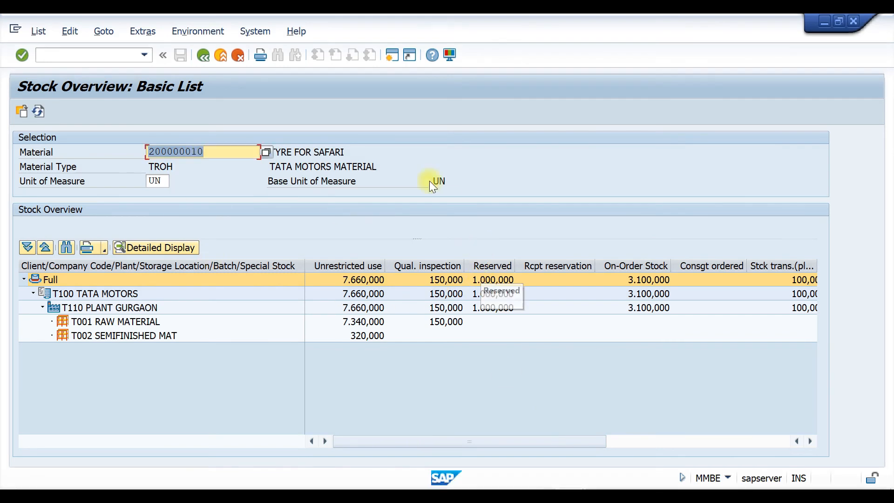
click(37, 111)
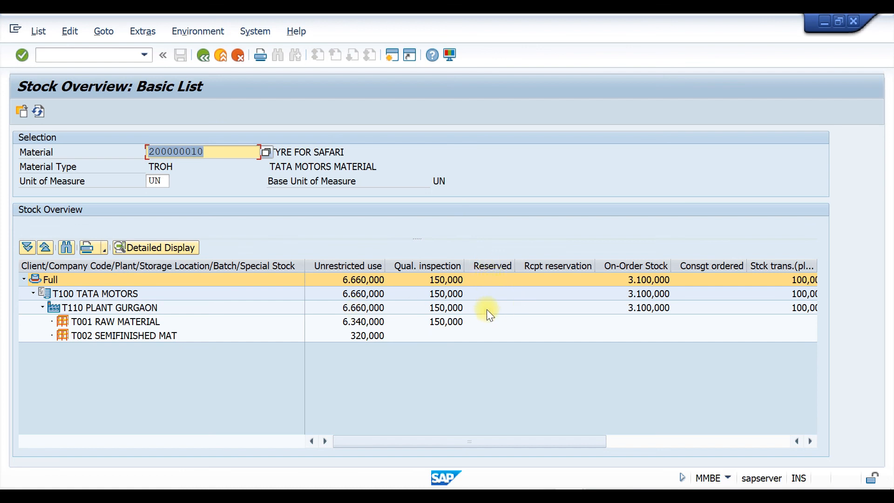
Step: Open transaction MB25 in place of the stock overview and run the reservation list report
drag(479, 436, 378, 465)
click(75, 56)
text(/mb)
key(BackSpace)
key(BackSpace)
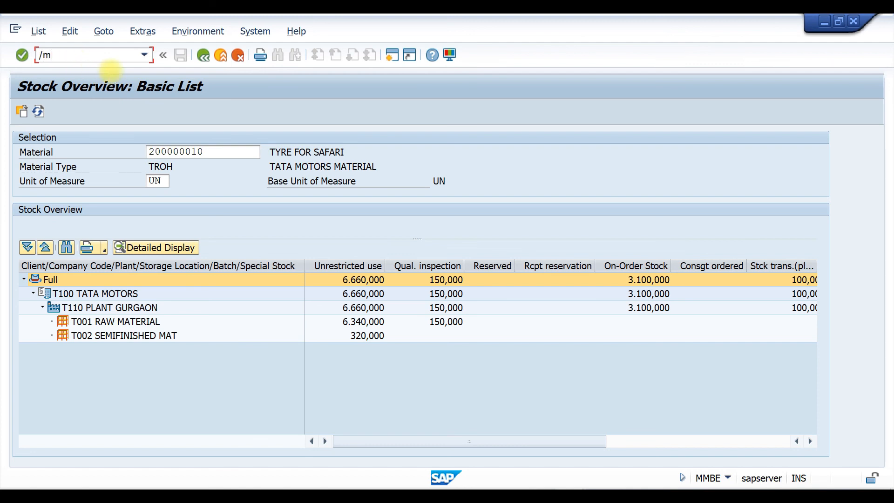
text(nm)
text(be)
key(Return)
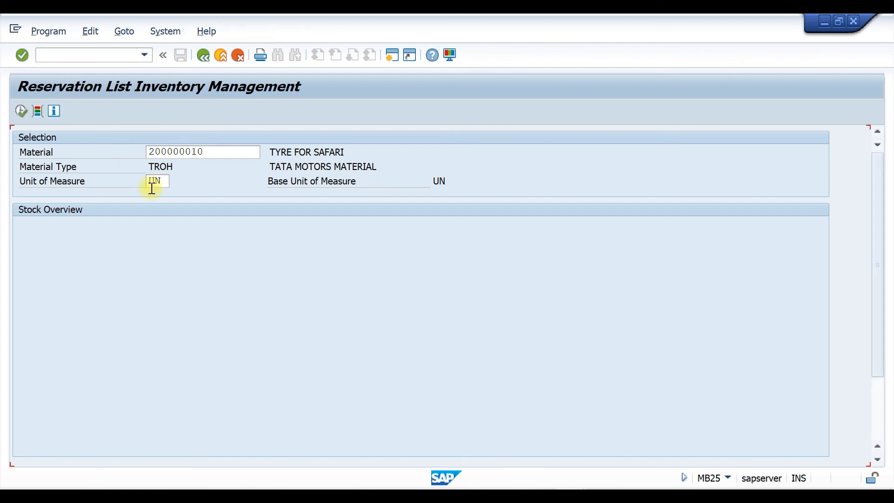
click(22, 110)
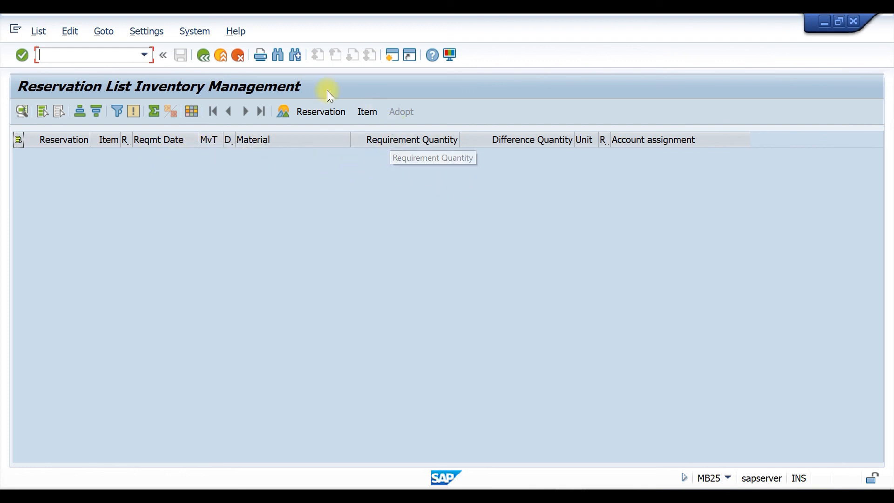
Step: Switch to the goods issue session, open transaction MMBE there, and run the stock overview for material 200000010 in plant T110
key(alt+Tab)
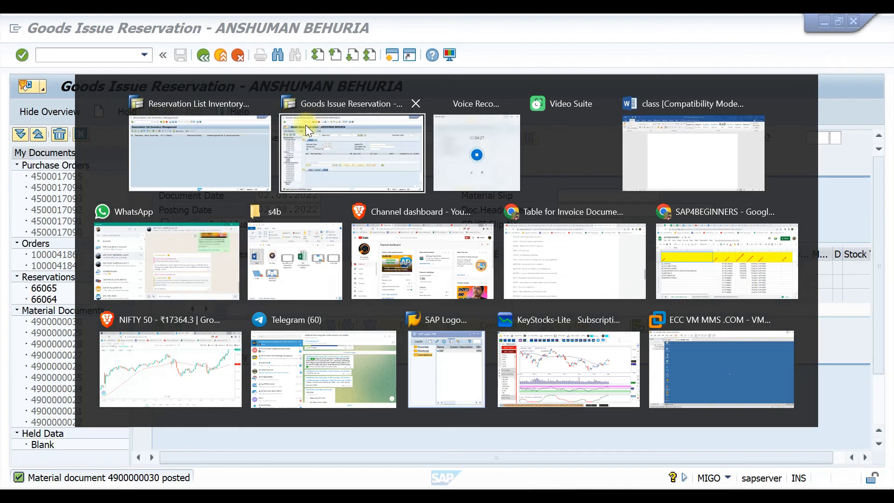
click(77, 54)
text(/nmm)
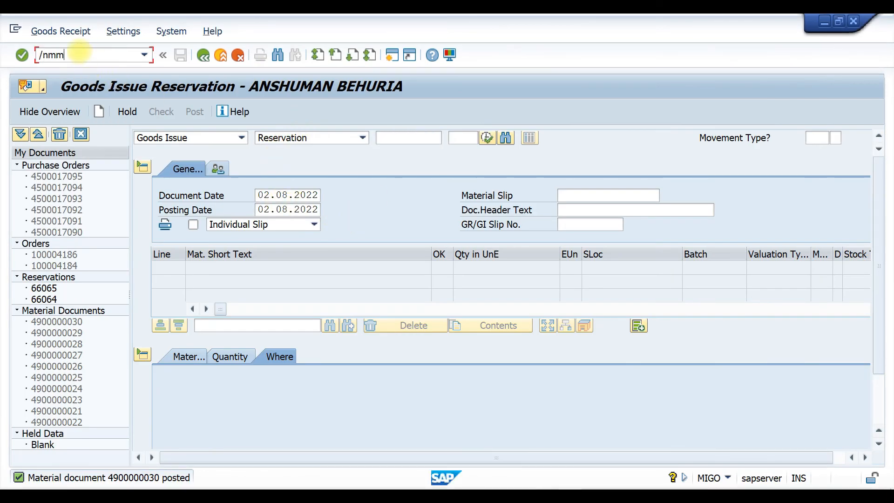
text(be)
key(Return)
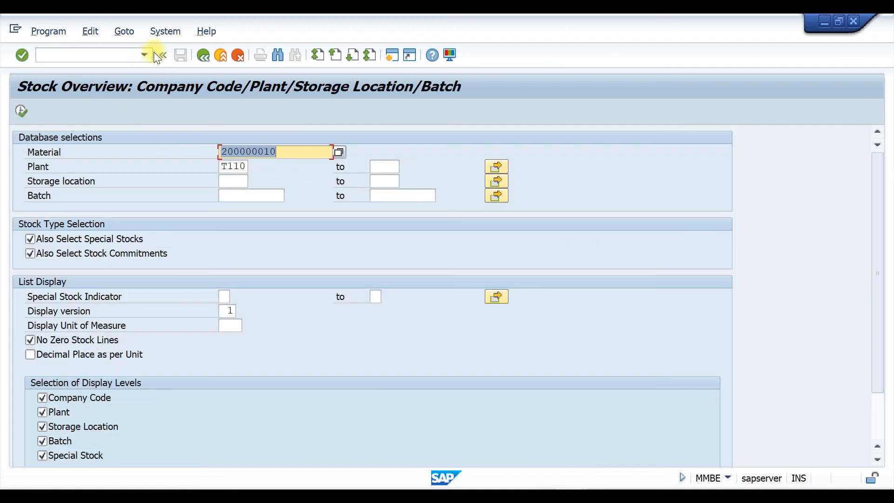
click(21, 110)
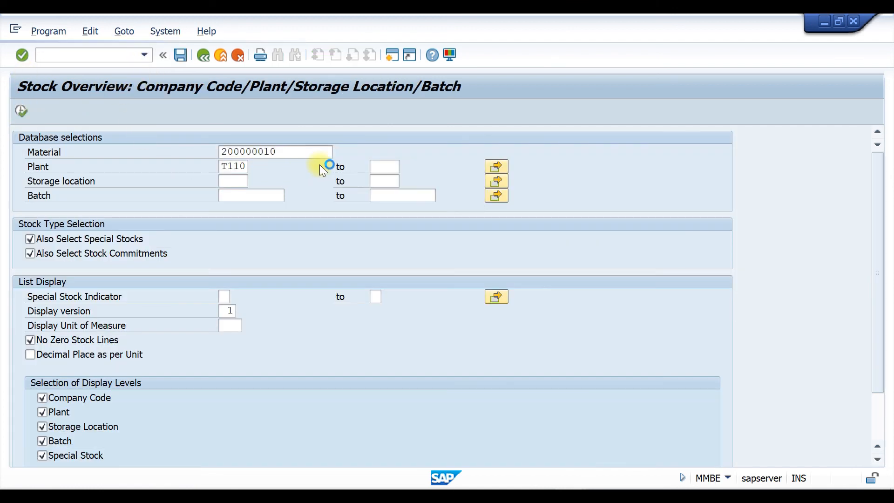